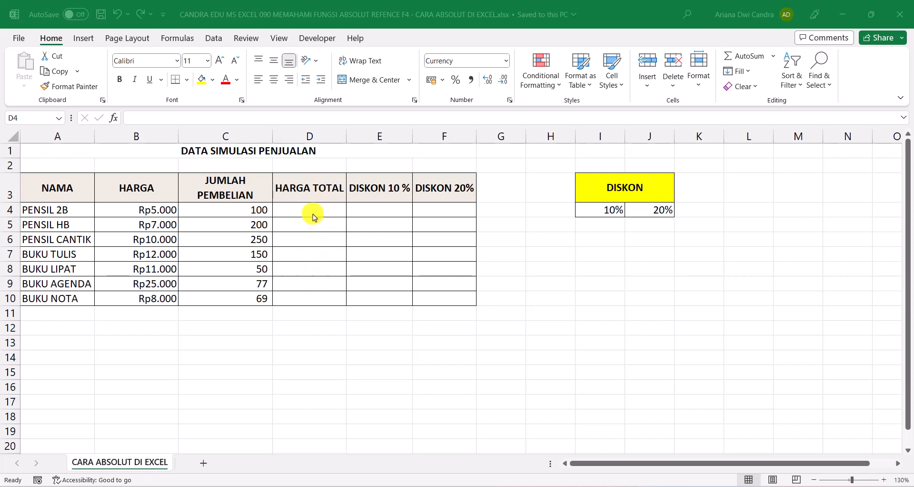
- Calculate the HARGA TOTAL for PENSIL 2B in D4 with the formula =B4*C4
click(312, 214)
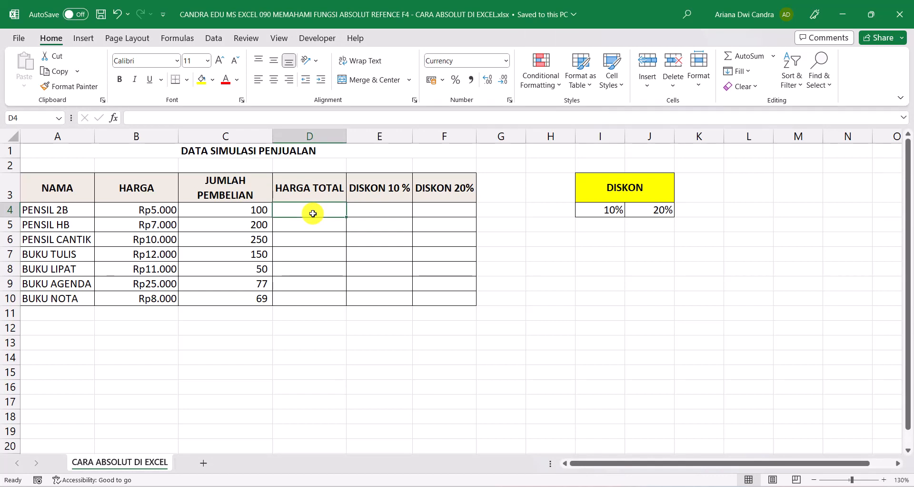
text(=)
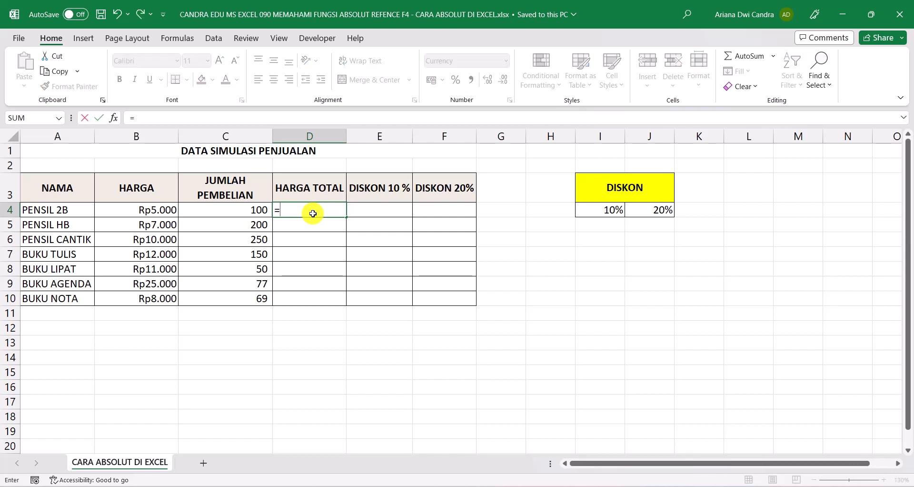
click(169, 209)
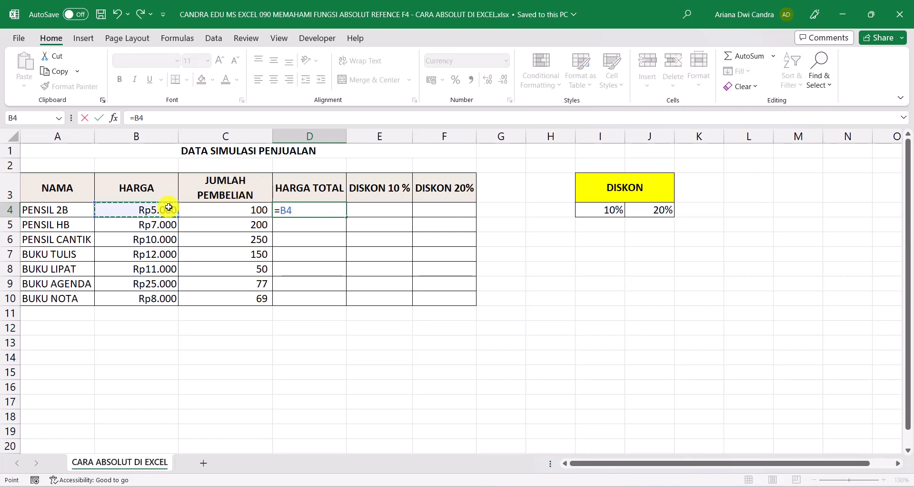
text(*)
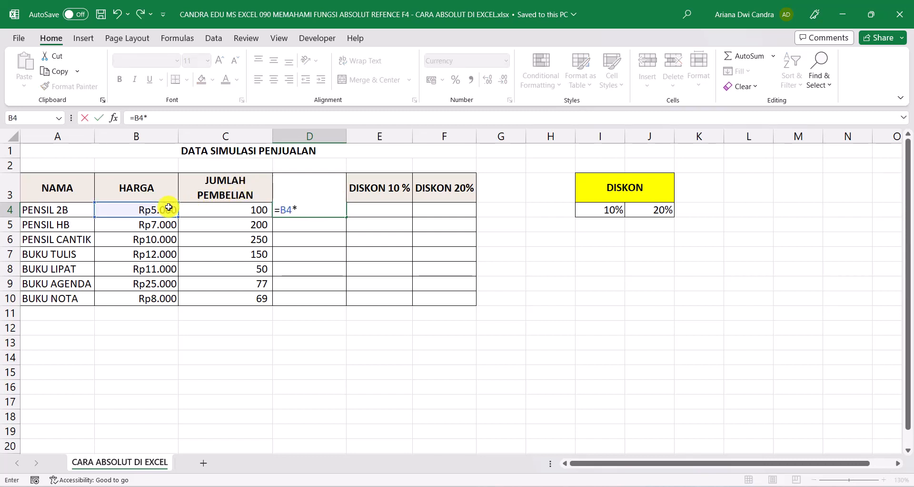
click(228, 214)
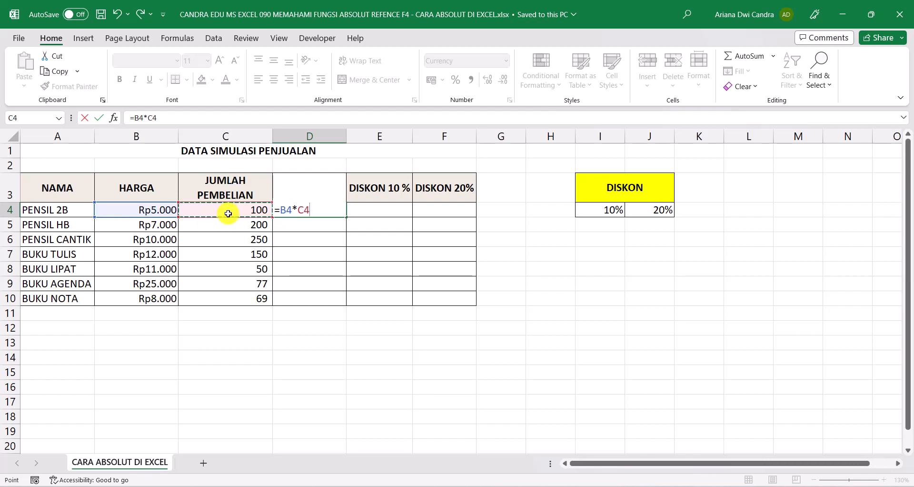
key(Return)
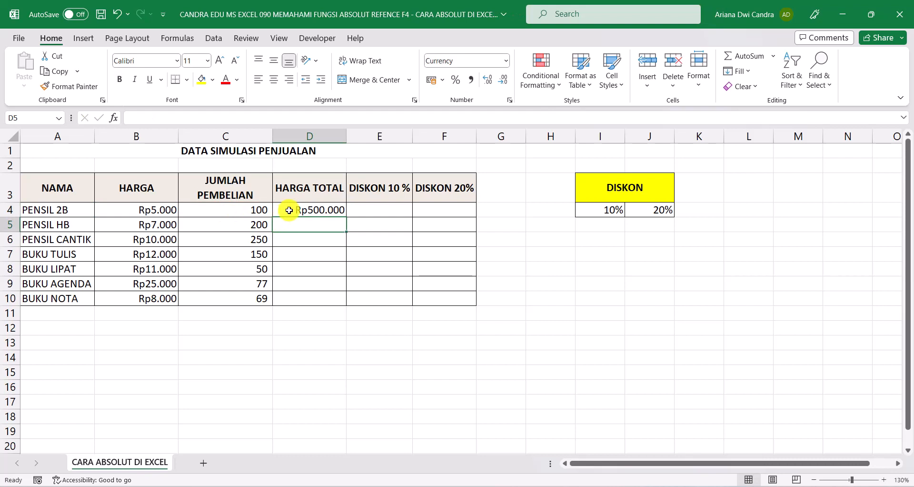
- Review the total price formula in D4 and fill it down through D10
click(289, 210)
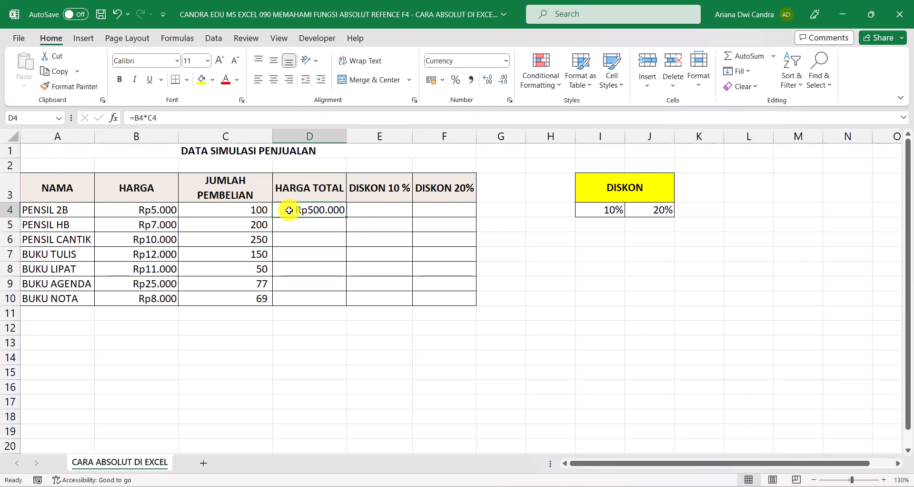
double_click(289, 210)
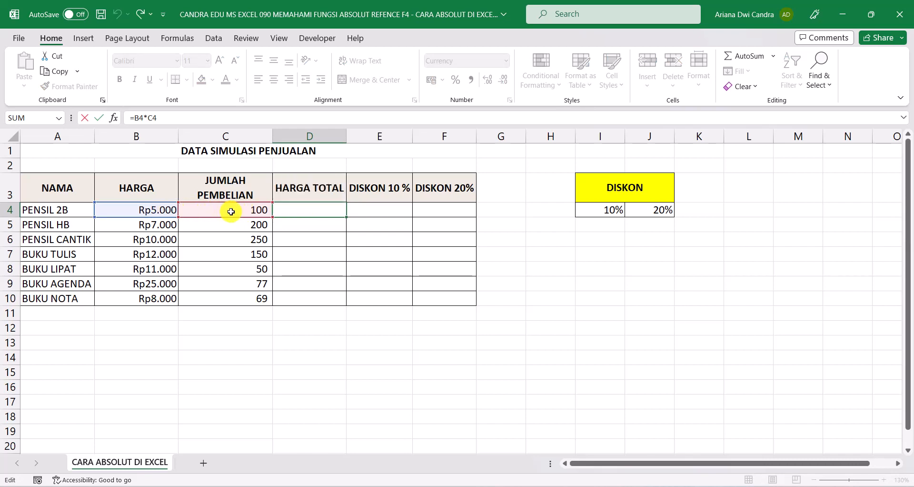
key(Return)
click(296, 210)
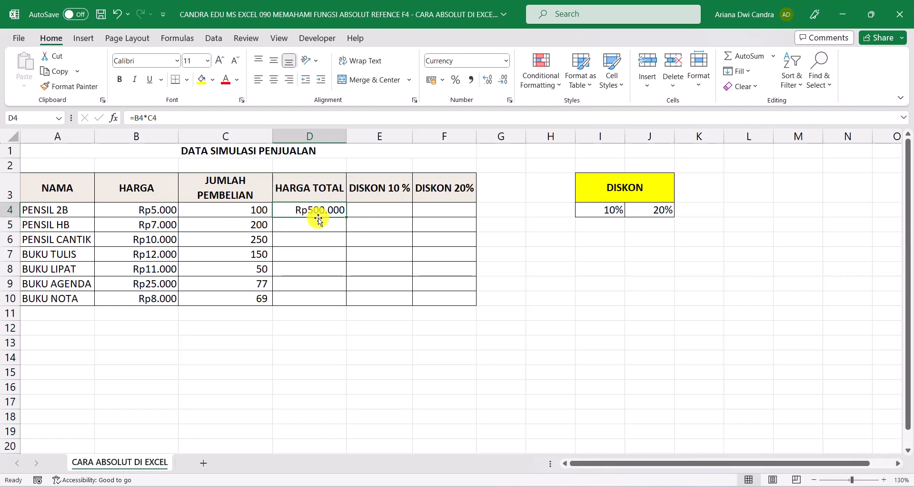
drag(349, 218, 342, 300)
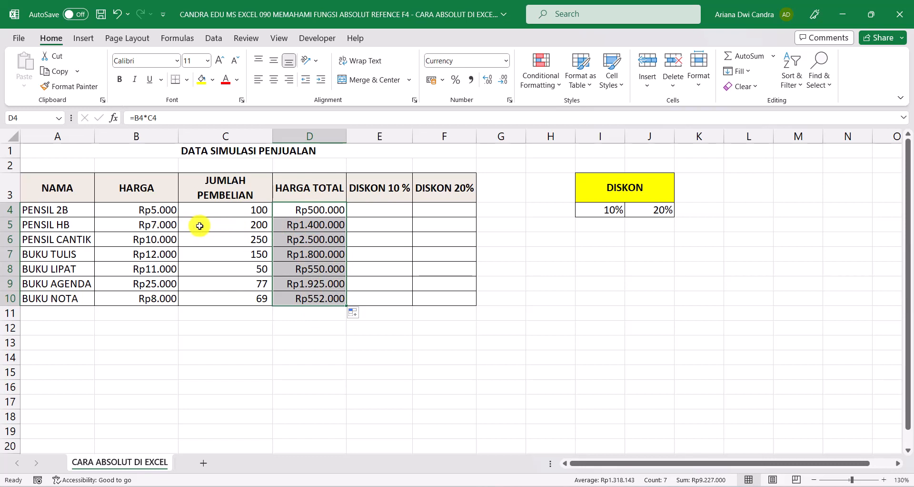
- Examine the cell references in the HARGA TOTAL formulas of D4, D5 and D6 row by row
click(329, 225)
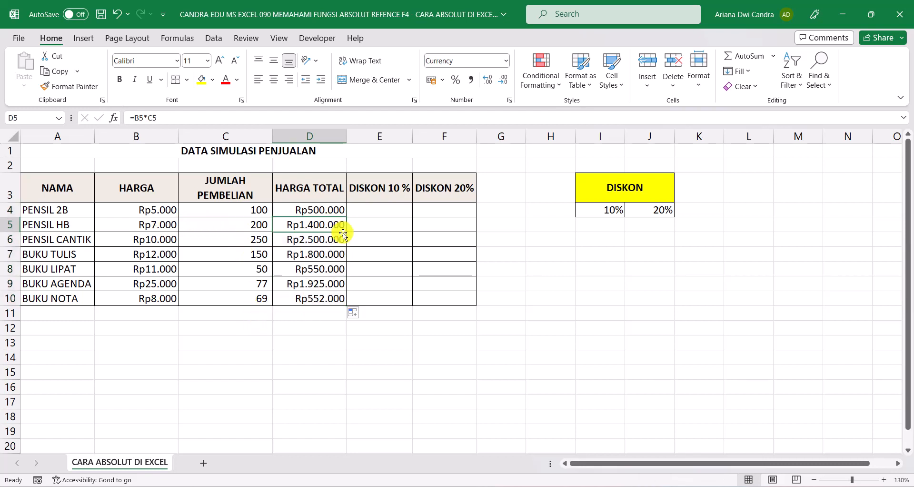
key(Up)
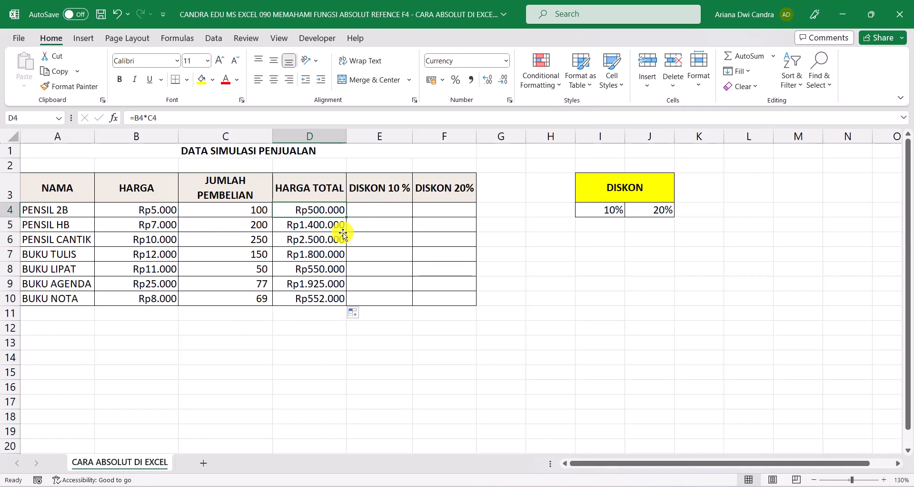
key(F2)
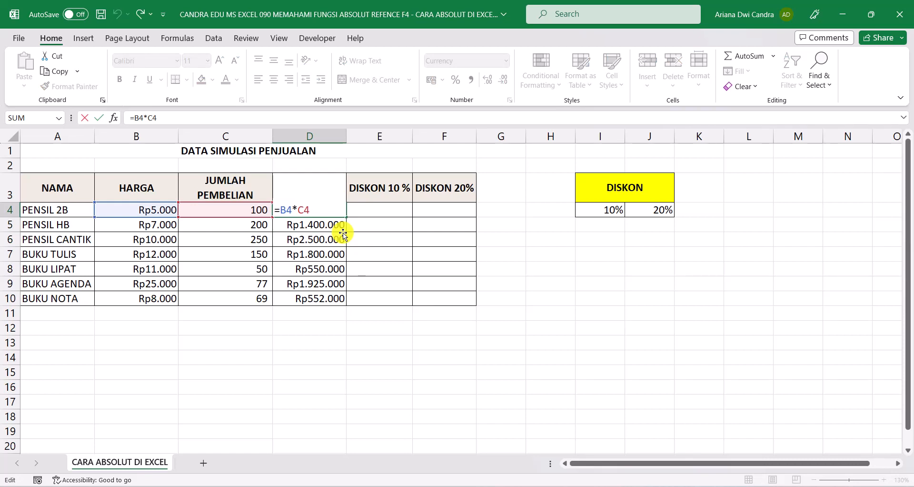
key(Return)
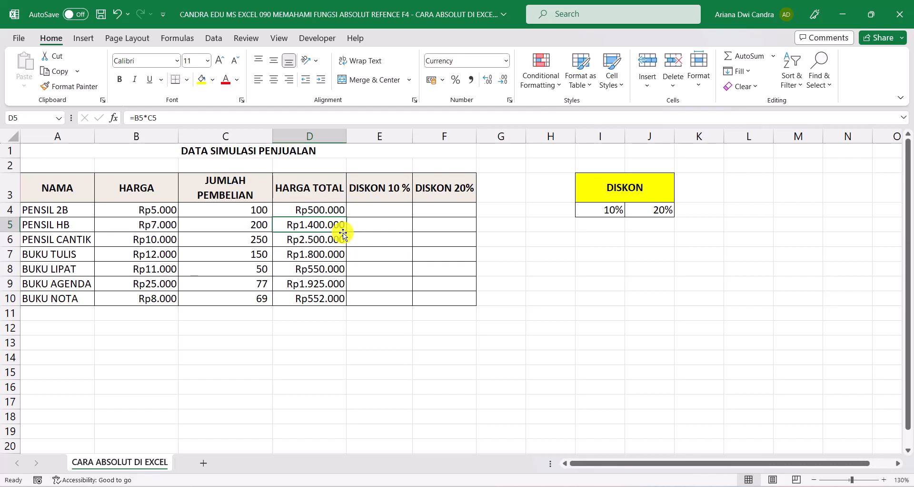
key(F2)
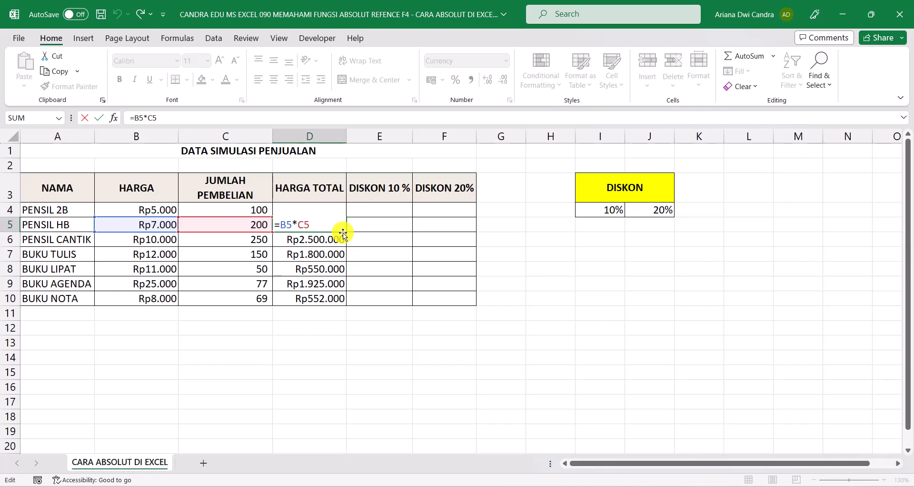
key(Return)
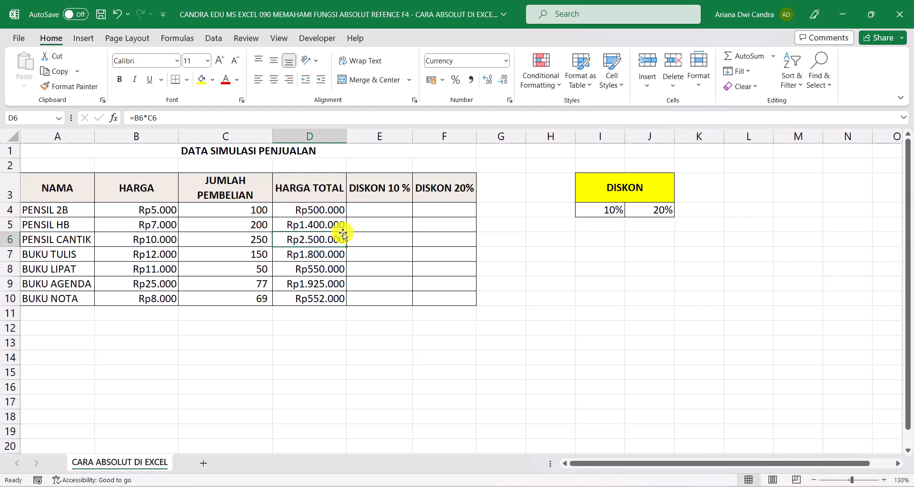
key(Up)
key(Up)
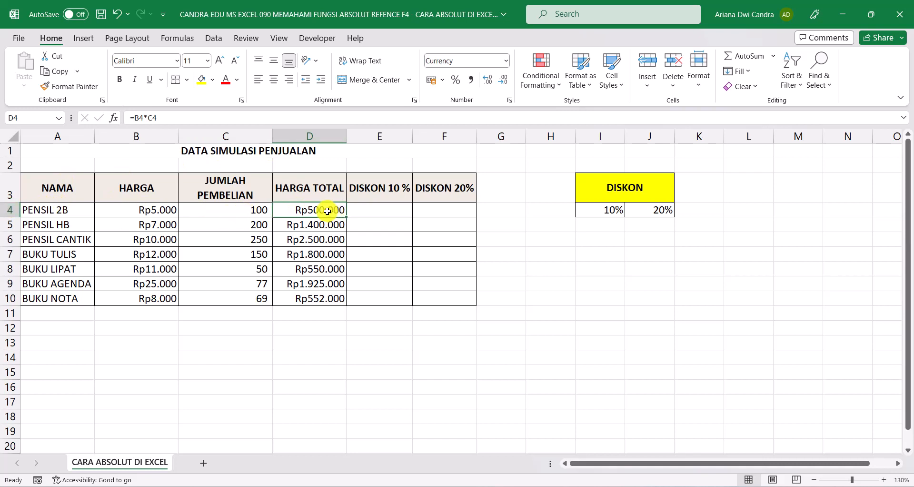
click(323, 224)
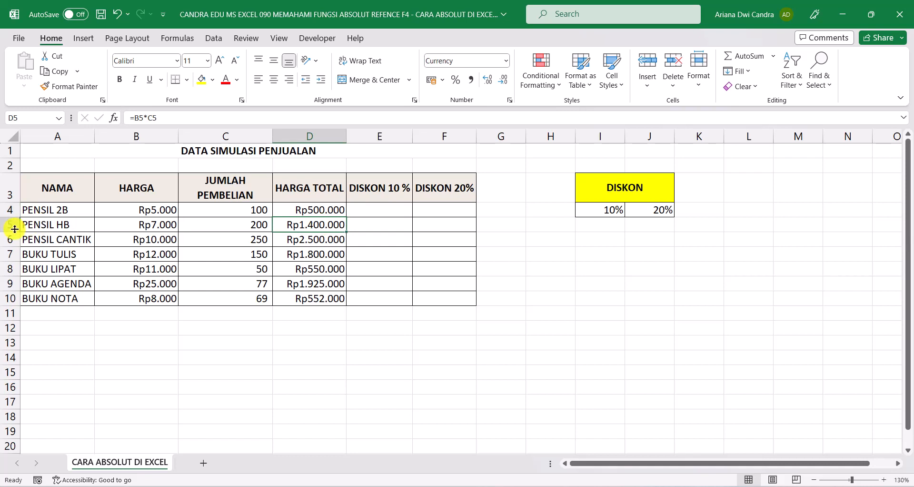
double_click(314, 212)
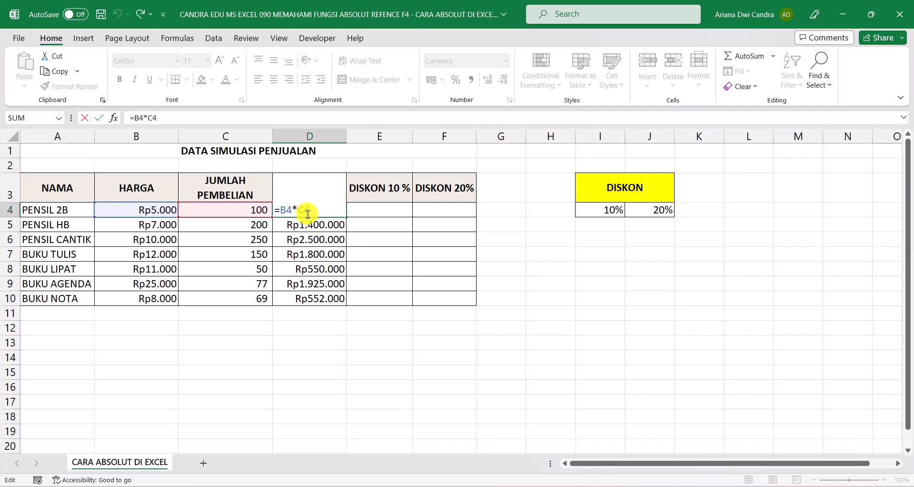
key(Escape)
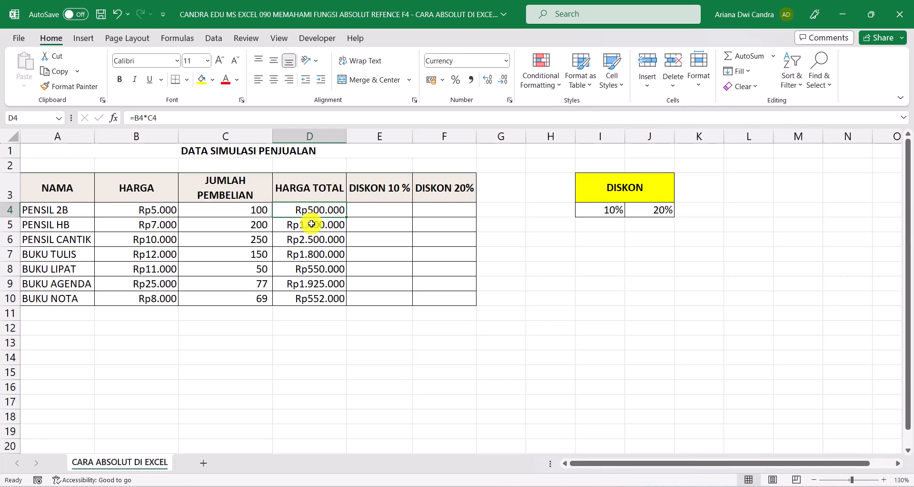
double_click(311, 224)
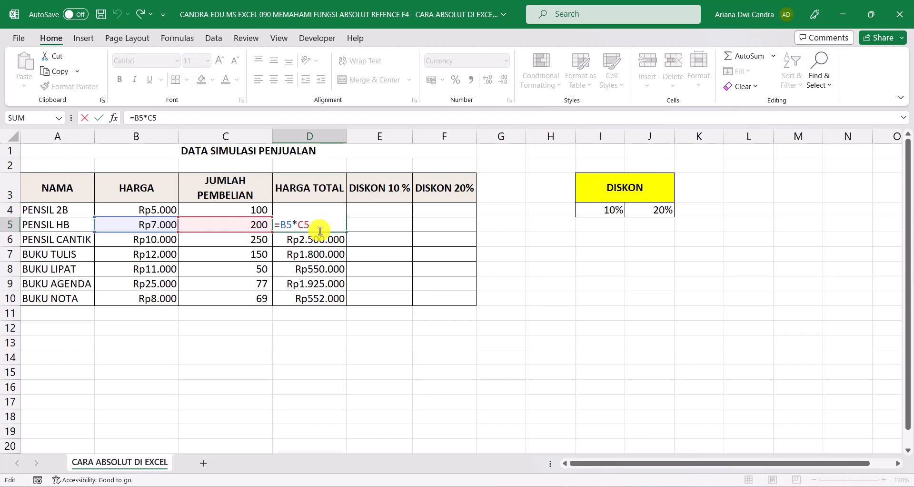
key(Return)
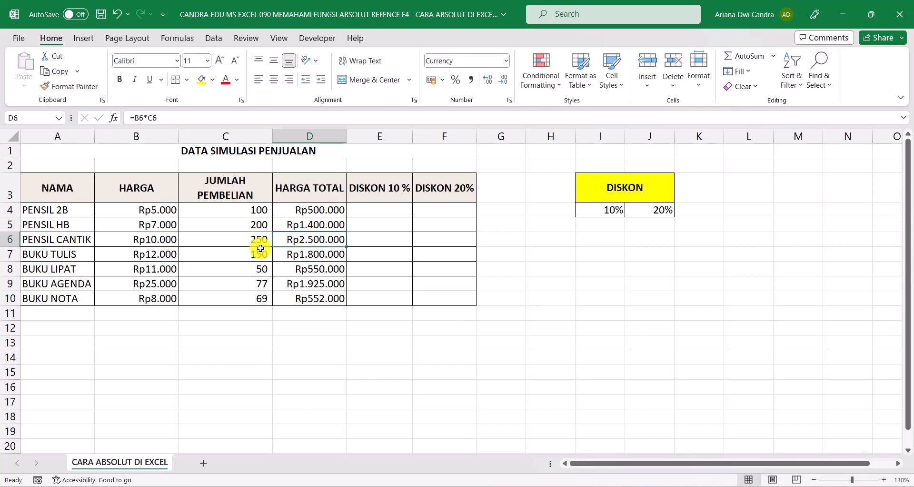
double_click(316, 242)
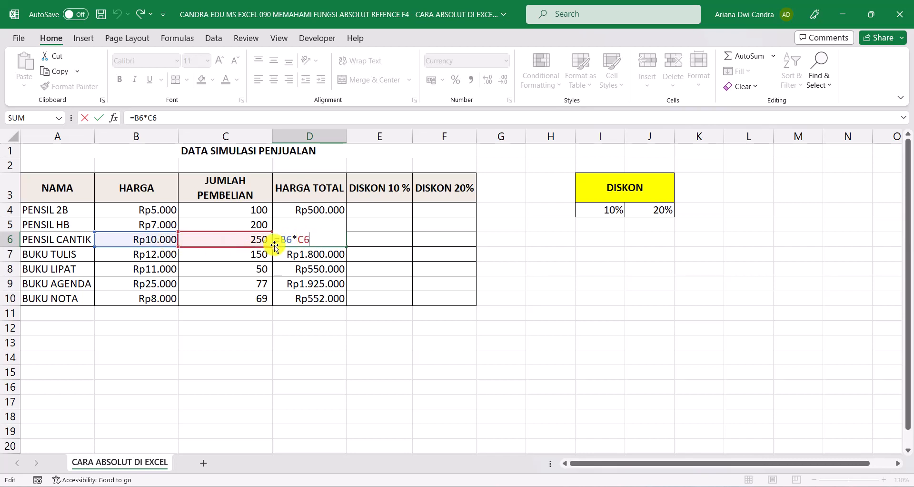
key(Return)
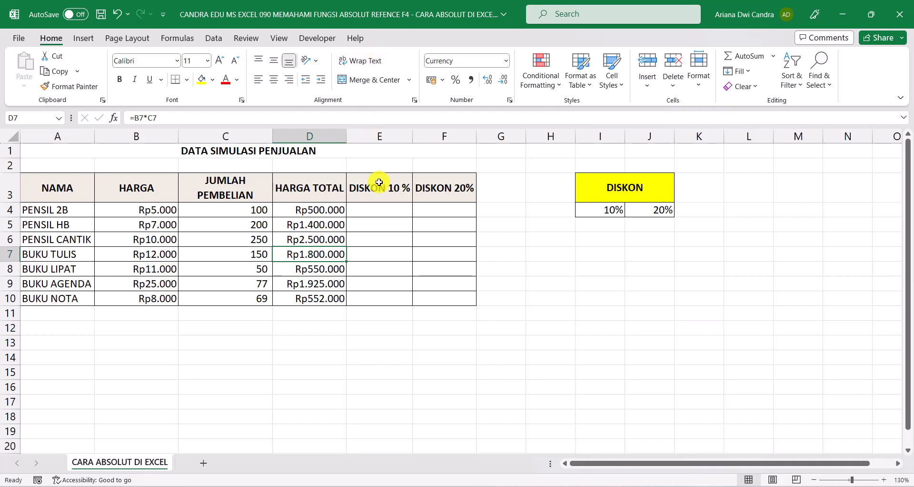
- Try calculating the DISKON 10 % amount for PENSIL 2B in E4 with =D4*10%
click(383, 213)
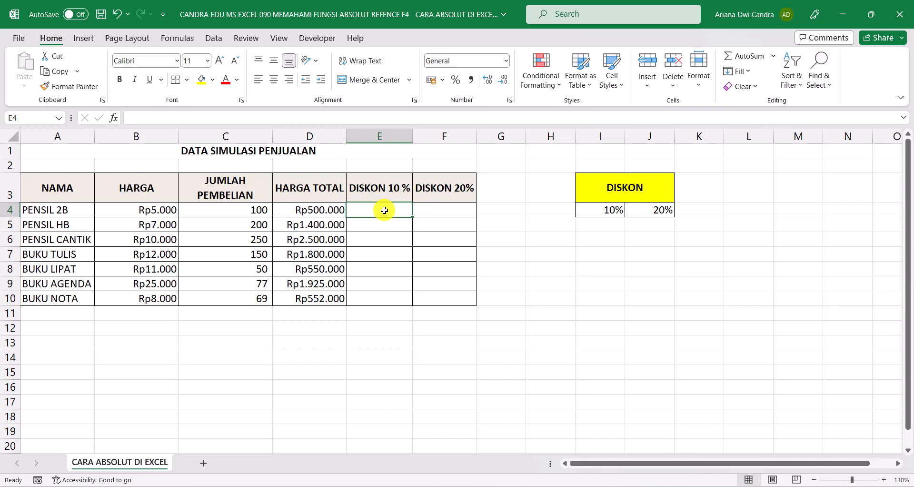
drag(384, 210, 386, 294)
click(386, 208)
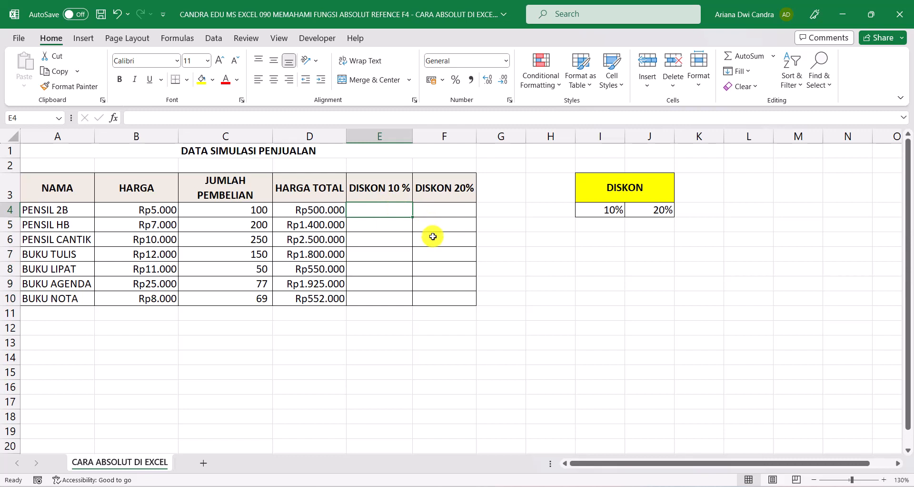
text(=)
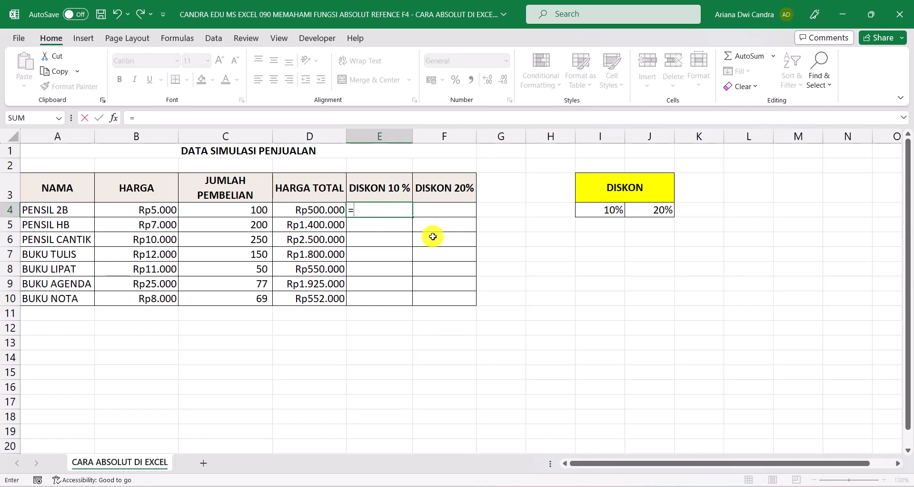
click(336, 211)
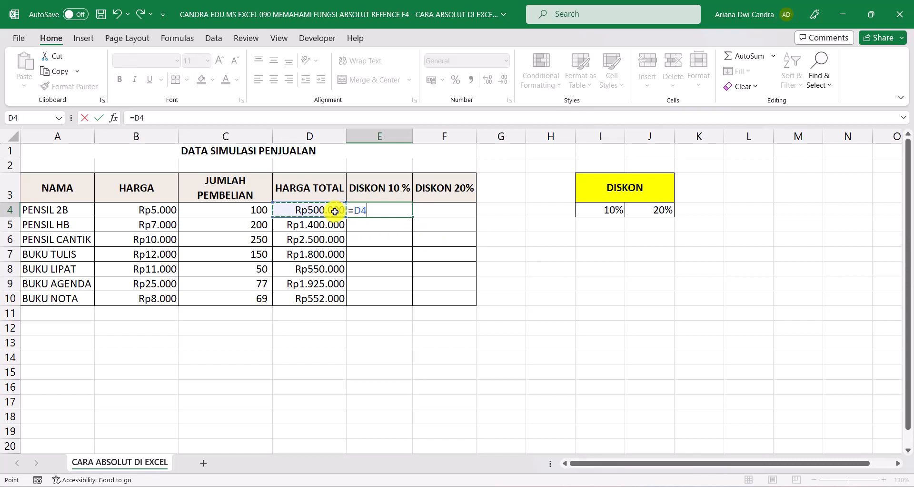
text(*)
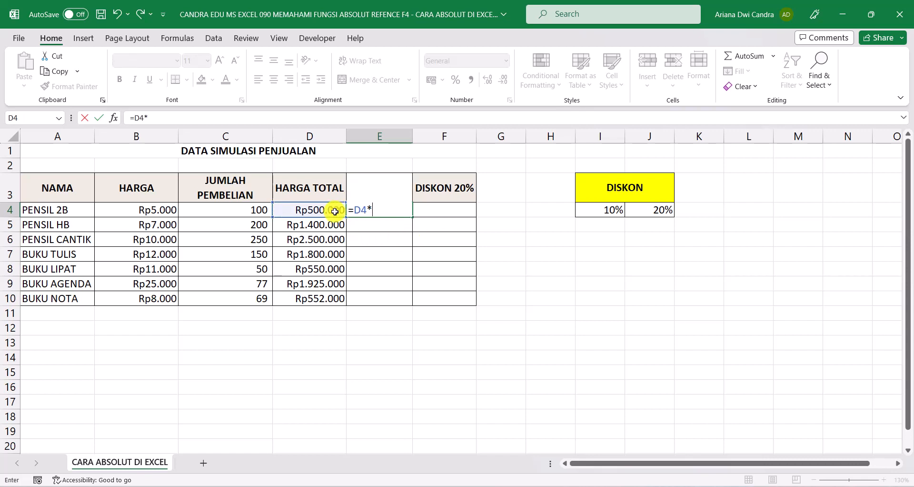
text(10%)
key(Return)
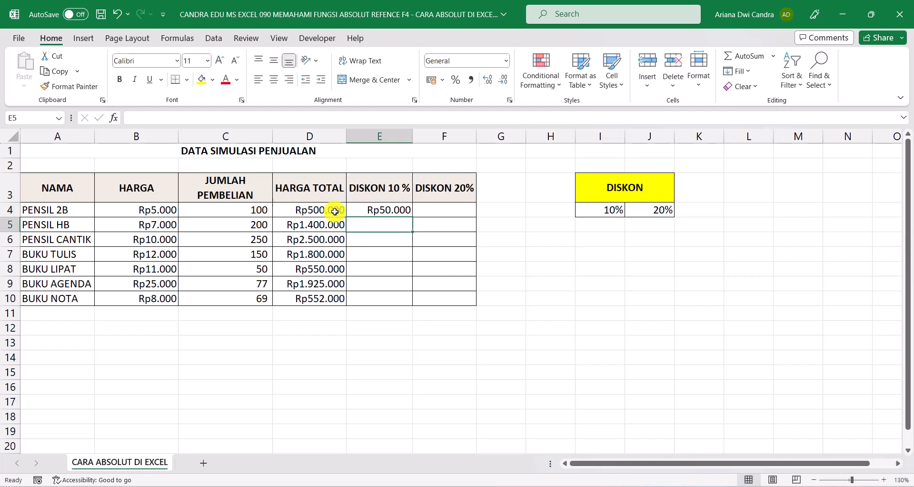
- Compare E4's hard-coded percentage with the DISKON rate in I4 and clear the formula from E4
click(376, 208)
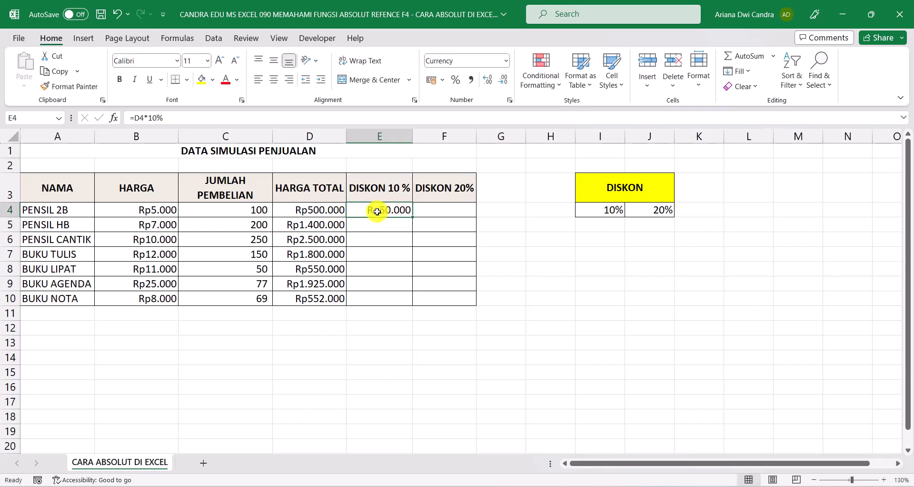
click(618, 193)
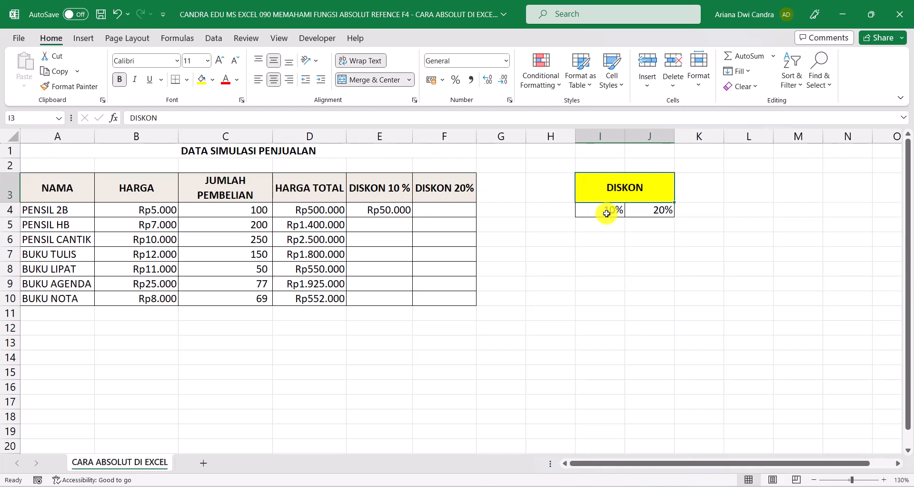
click(606, 214)
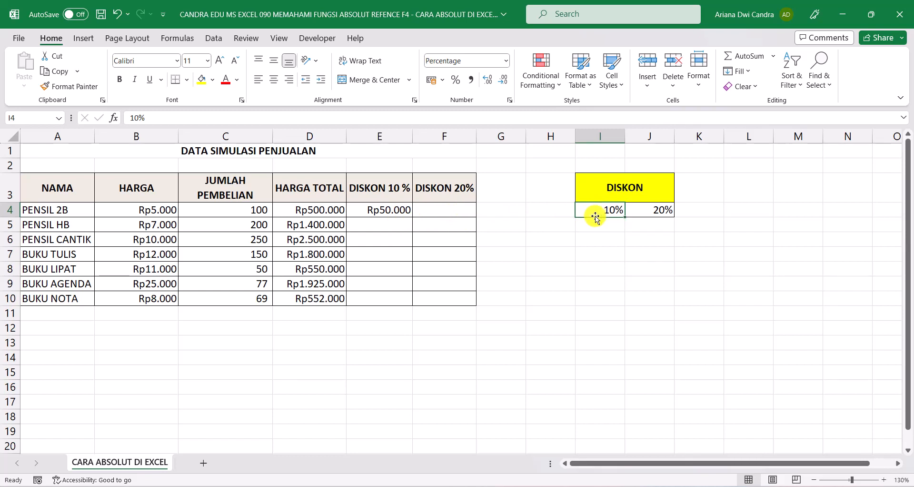
click(410, 211)
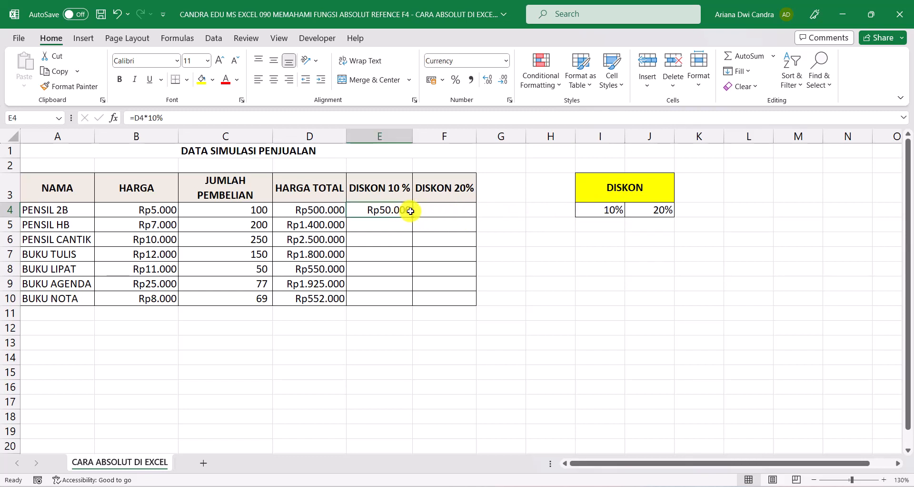
key(Delete)
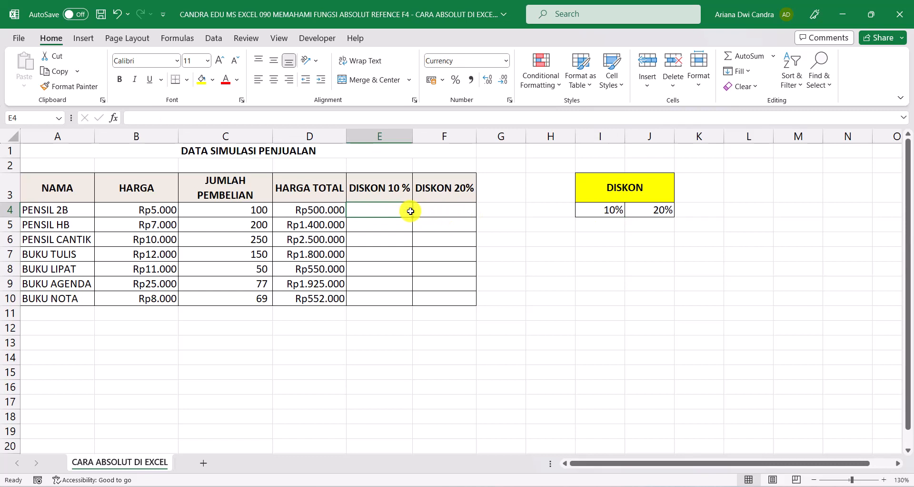
- Try calculating the DISKON 10 % amounts with the relative formula =D4*I4 in E4, filled down through E10
text(=)
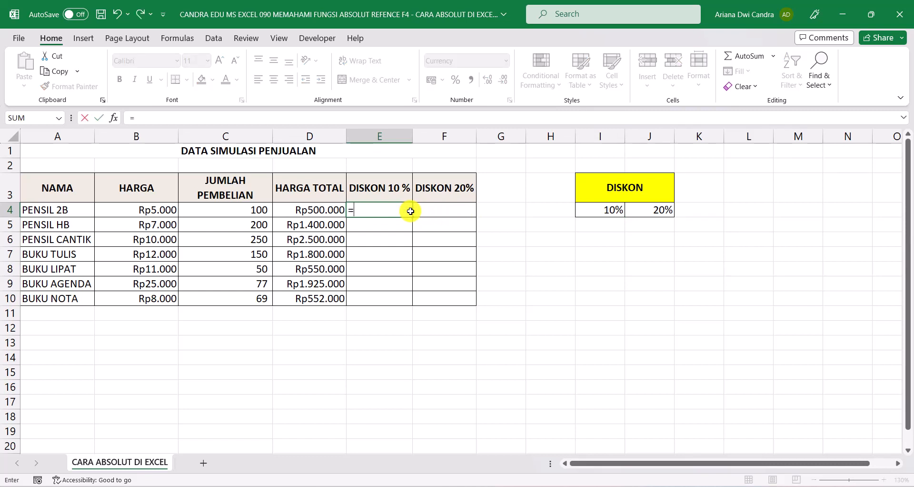
click(328, 209)
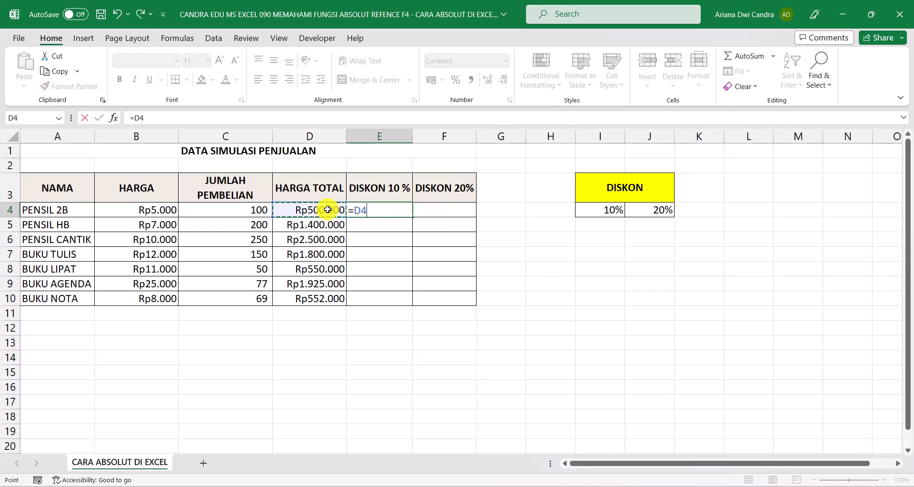
text(*)
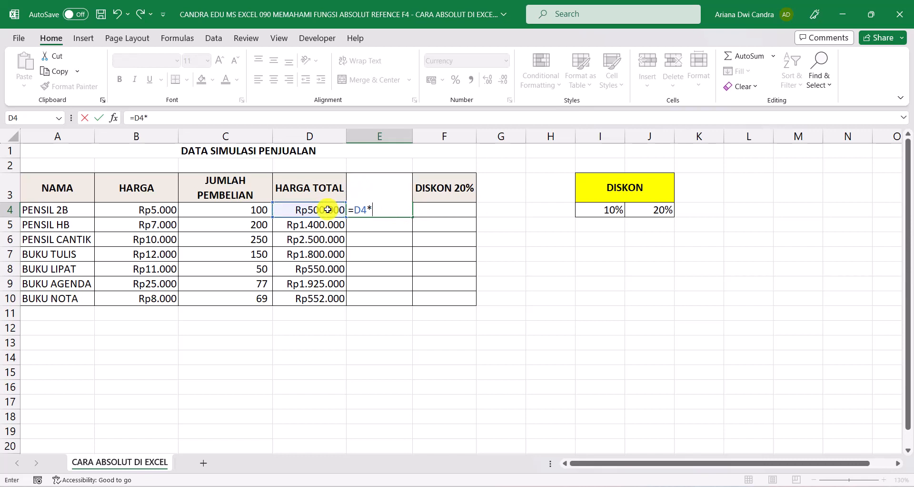
click(601, 211)
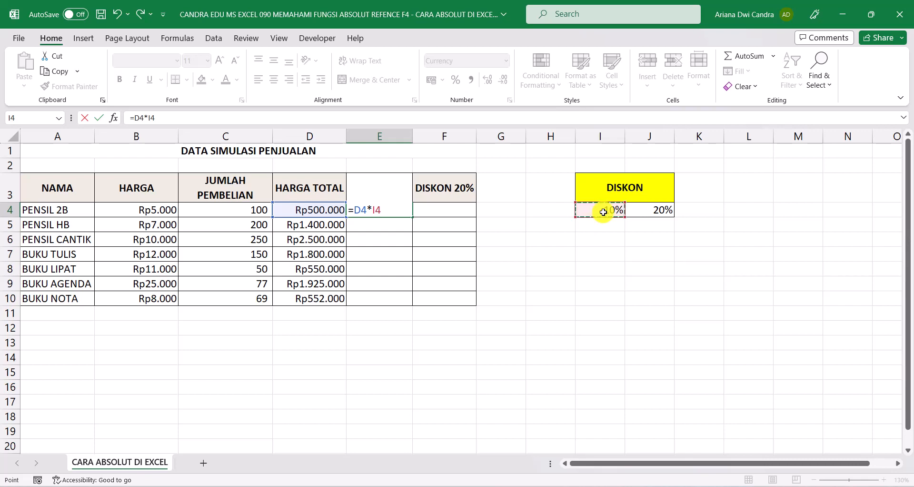
key(Return)
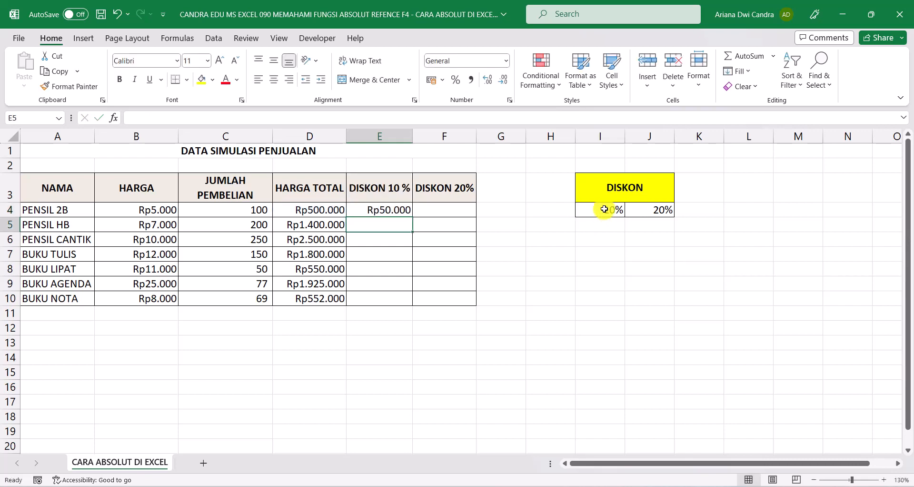
click(386, 211)
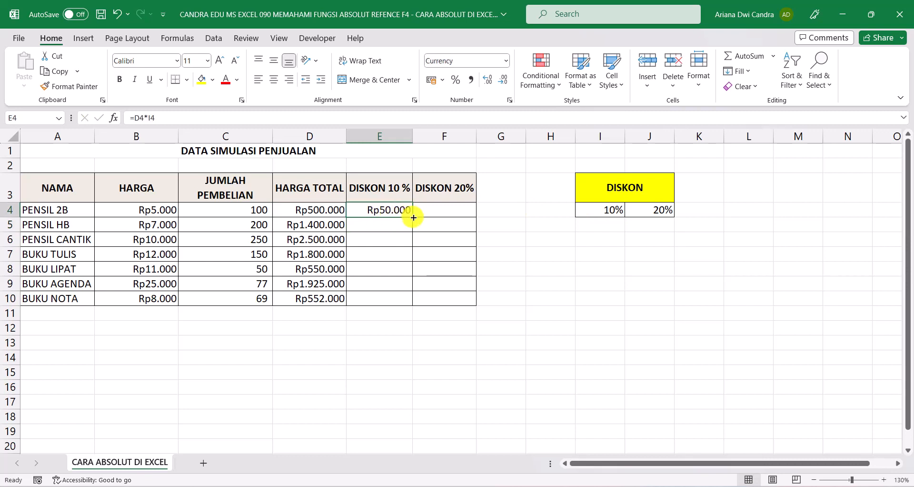
drag(413, 217, 412, 307)
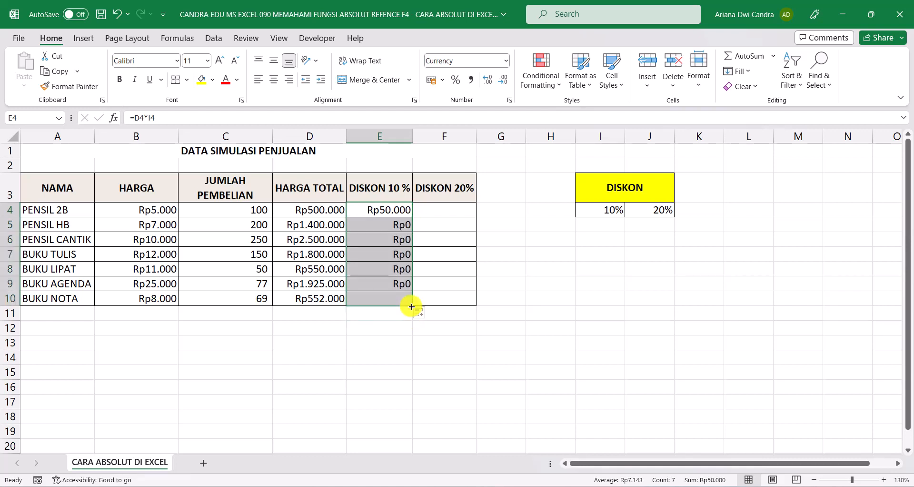
- Review the filled DISKON 10 % formulas cell by cell from E5 down to E10 and back up
click(401, 227)
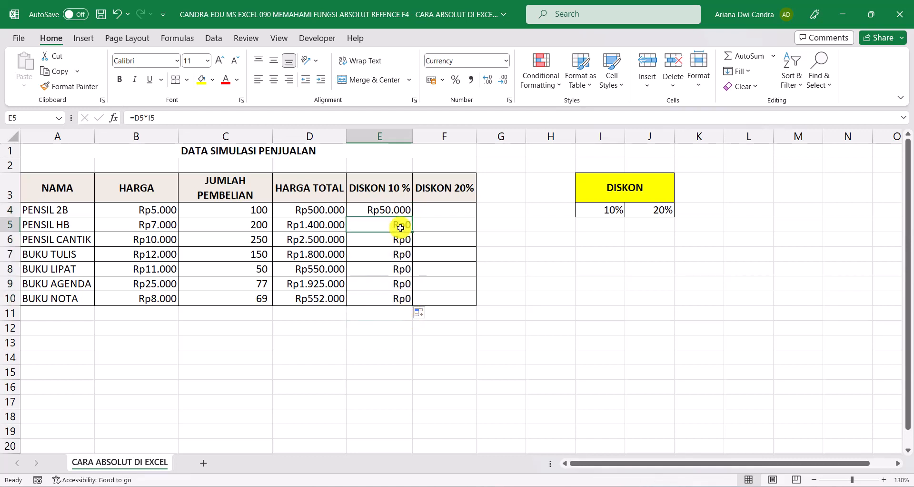
key(Down)
key(Down)
key(Down)
key(Down)
key(Down)
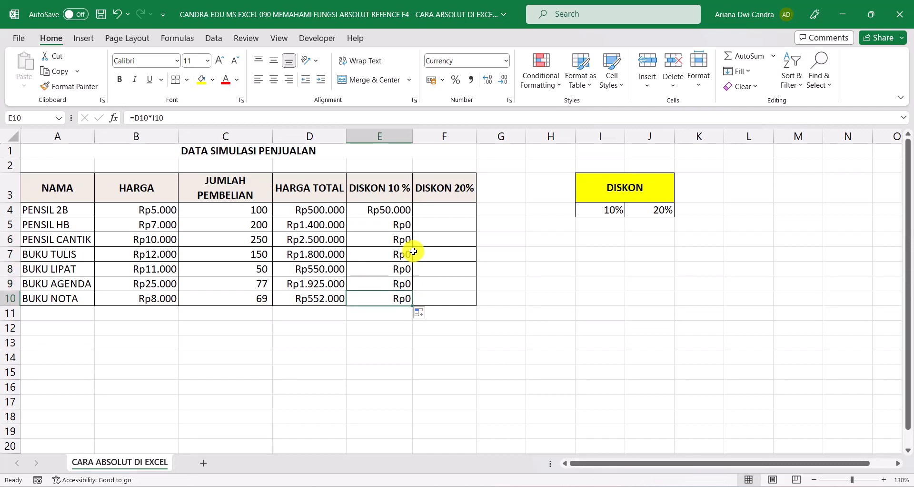
key(Up)
key(Up)
key(Up)
key(Up)
key(Up)
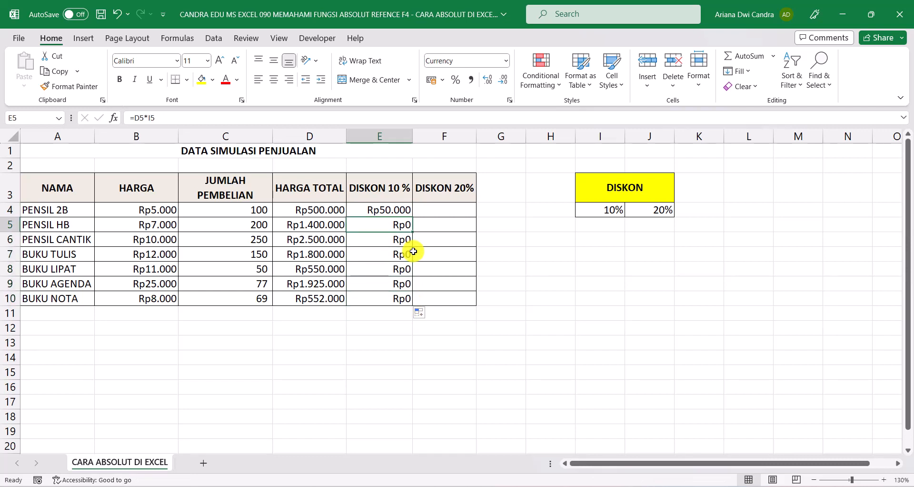
- Examine which cells the DISKON 10 % formulas in E4, E5 and E6 refer to
click(402, 207)
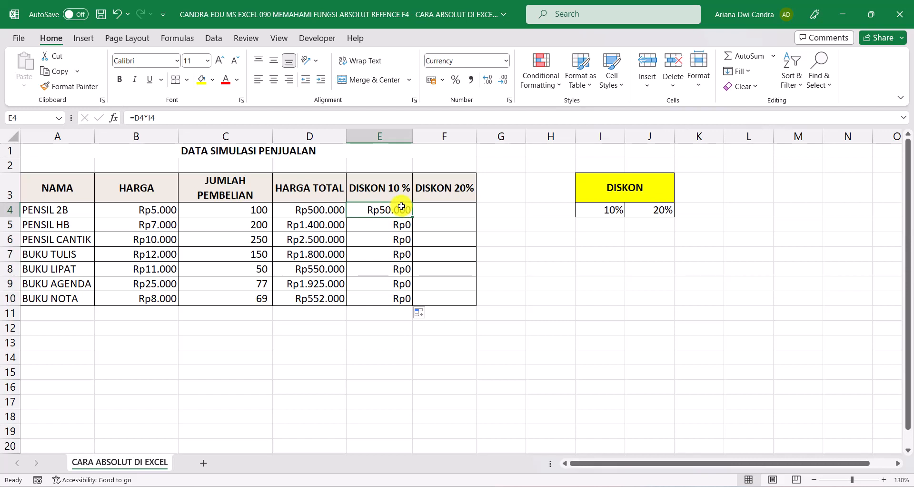
double_click(401, 207)
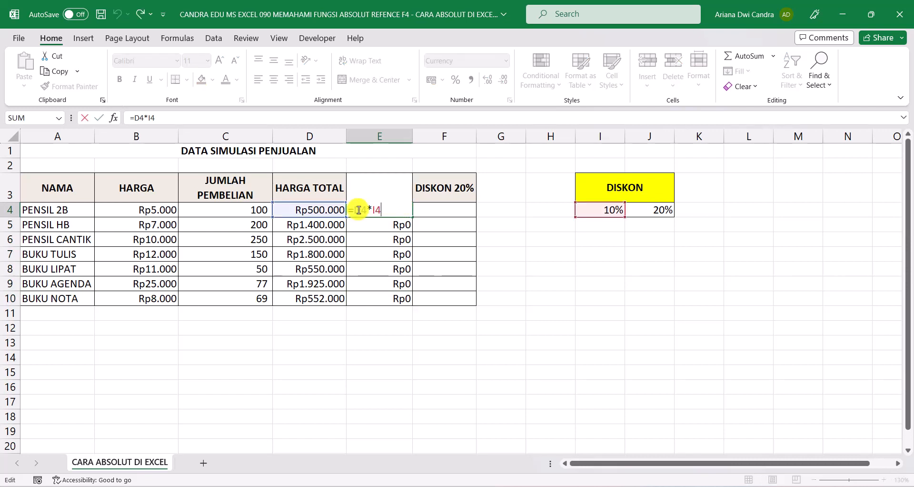
key(Return)
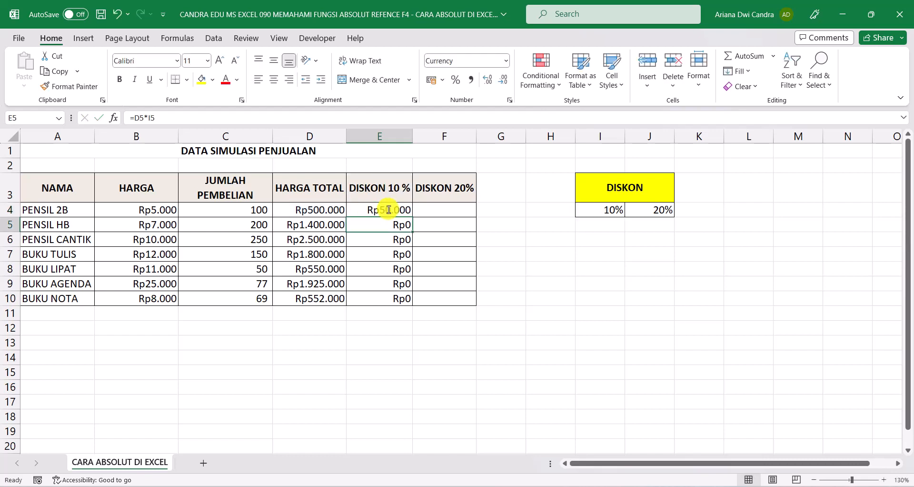
key(F2)
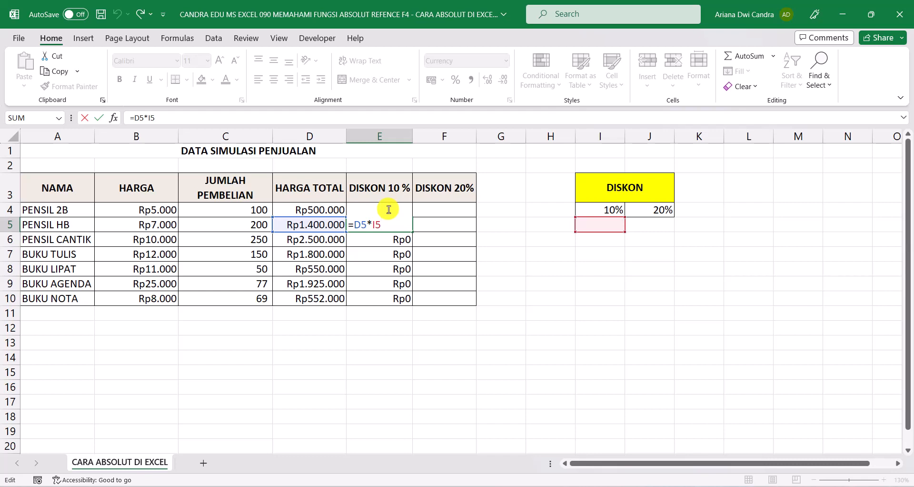
key(Return)
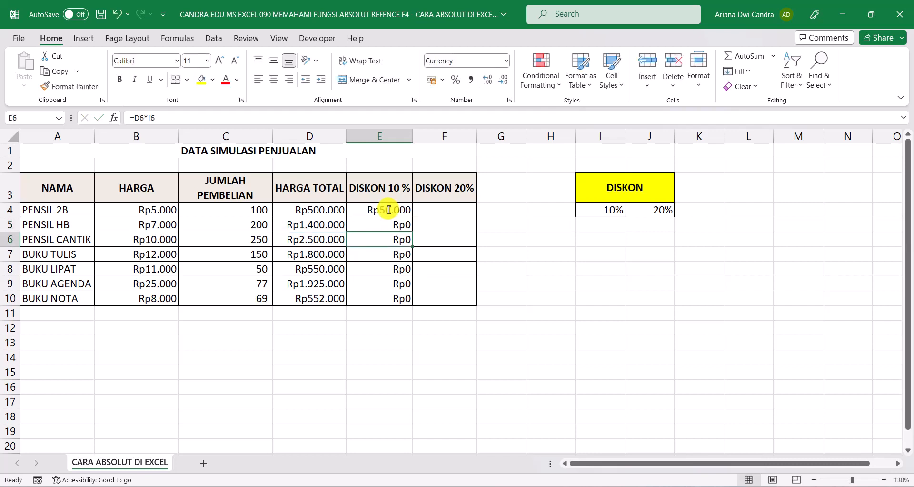
key(F2)
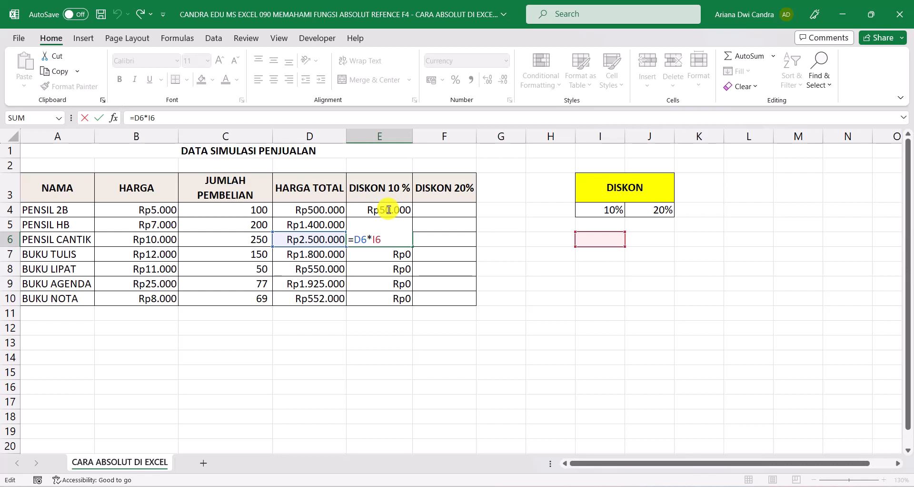
key(Return)
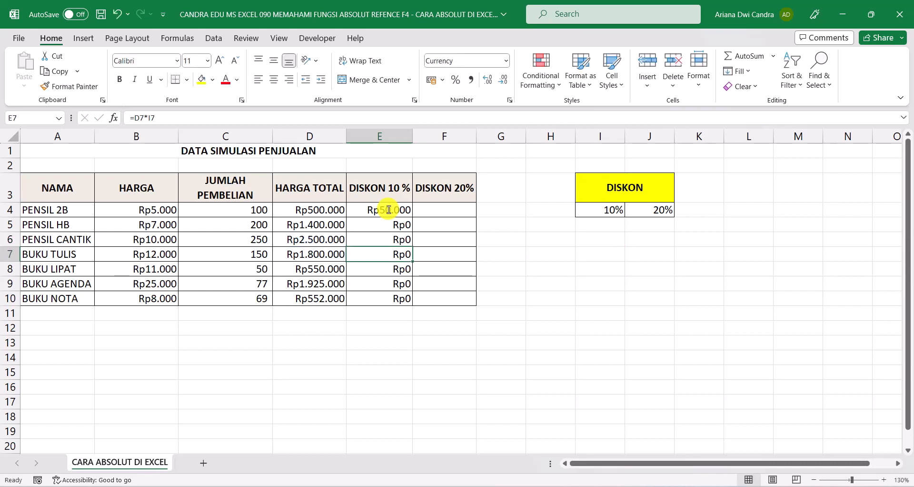
- Check the discount rate cell I4 and clear the filled DISKON 10 % formulas from E5:E10
click(599, 210)
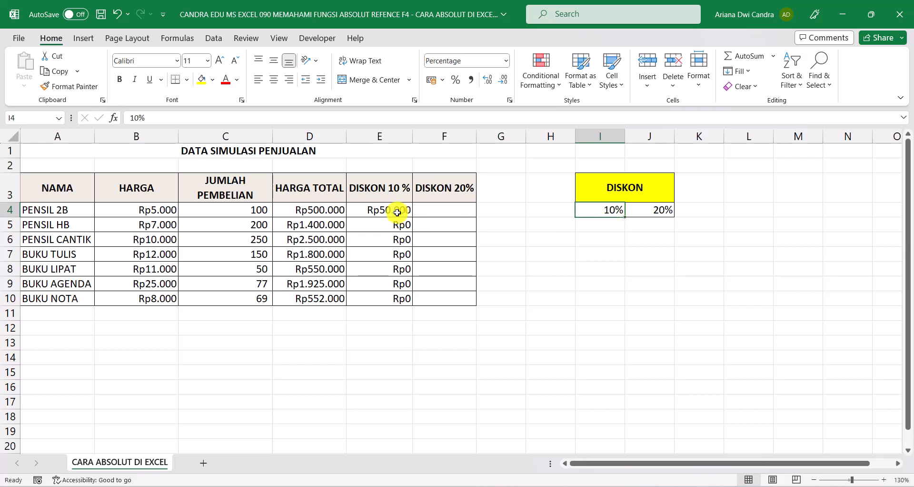
drag(399, 224, 406, 298)
key(Delete)
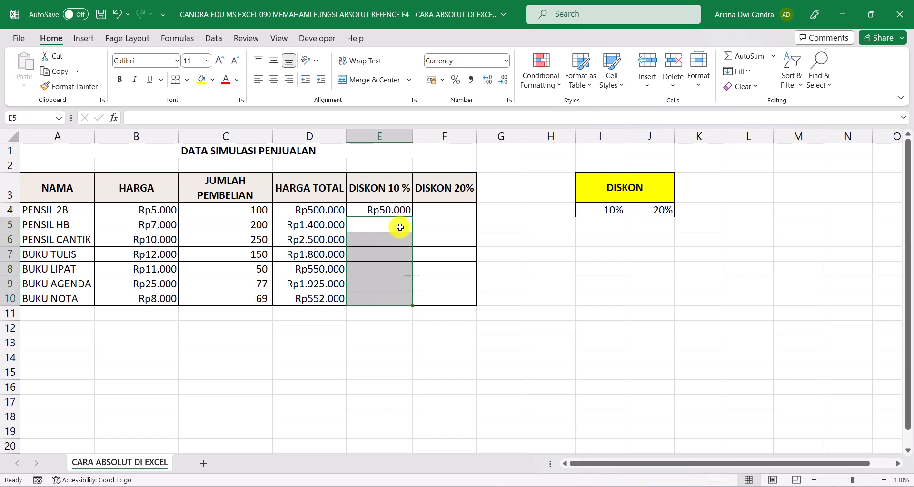
- Calculate DISKON 10 % in E4 with =D4*$I$4, using an absolute reference to the rate, and fill it down through E10
click(394, 210)
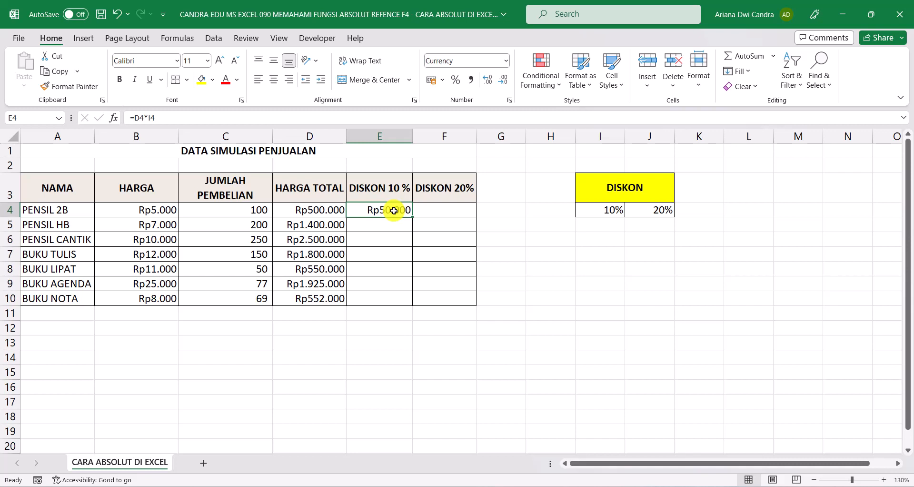
text(=)
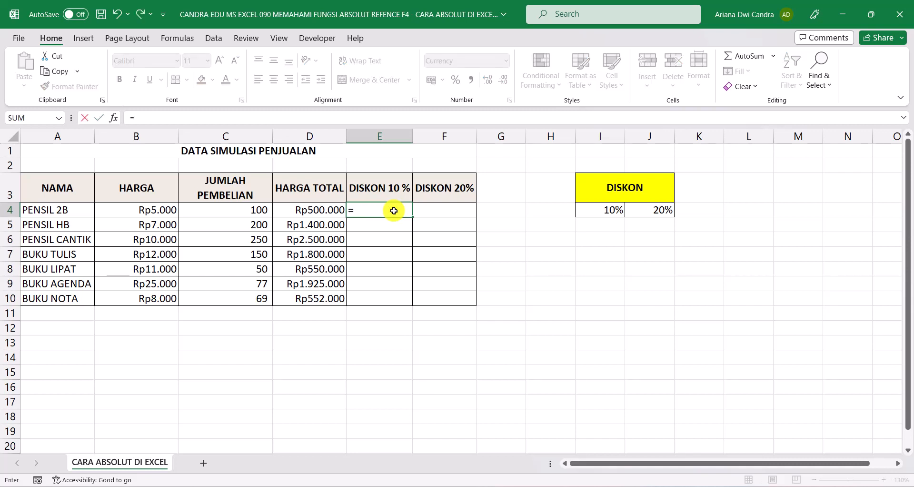
click(323, 213)
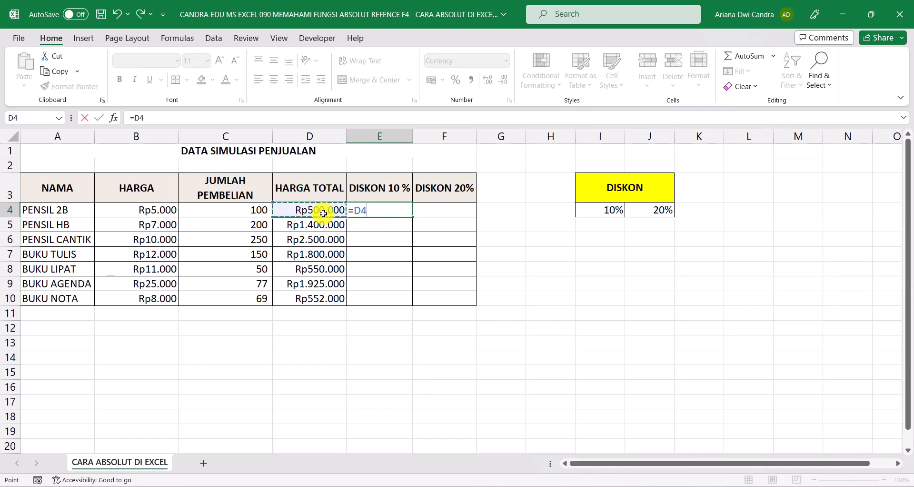
text(*)
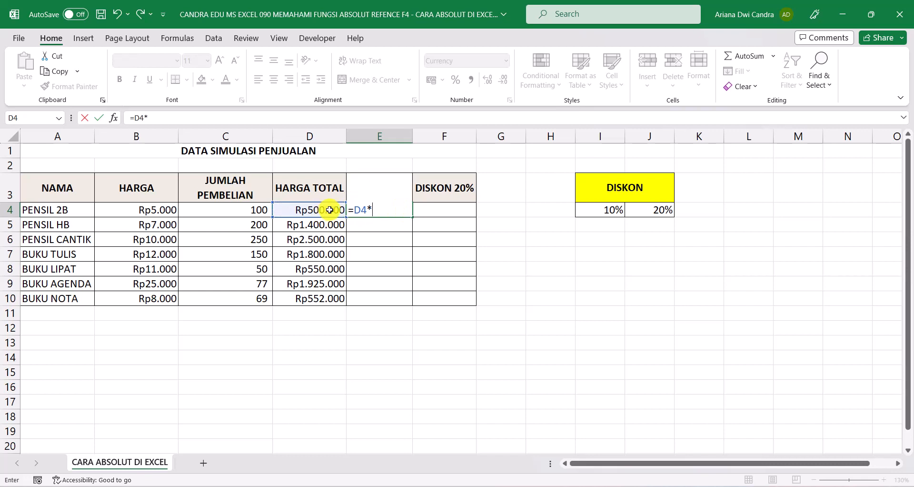
click(609, 211)
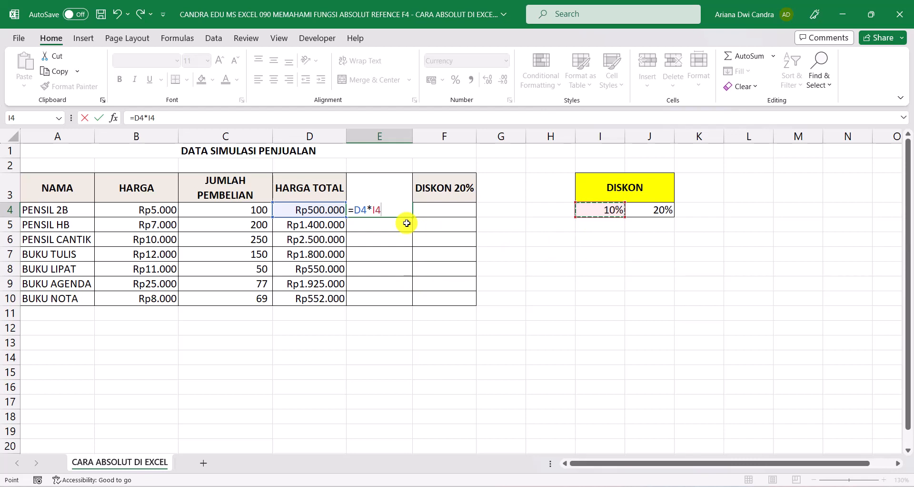
key(F4)
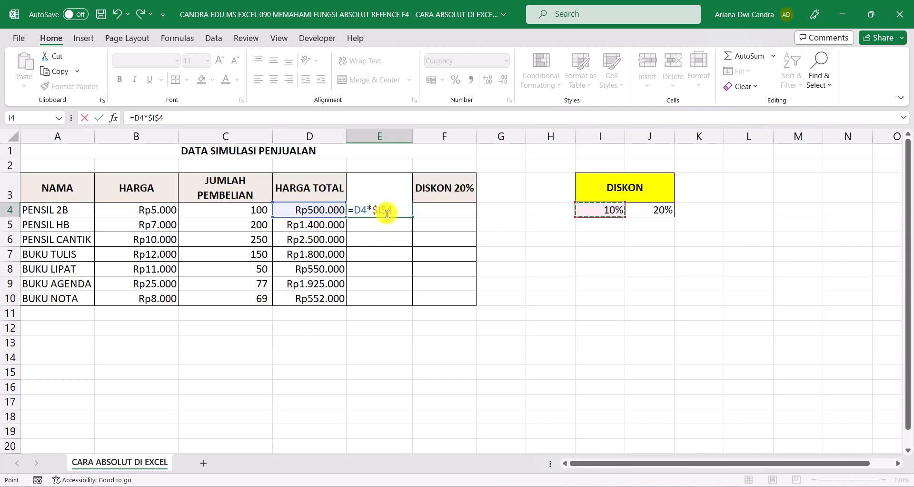
key(F4)
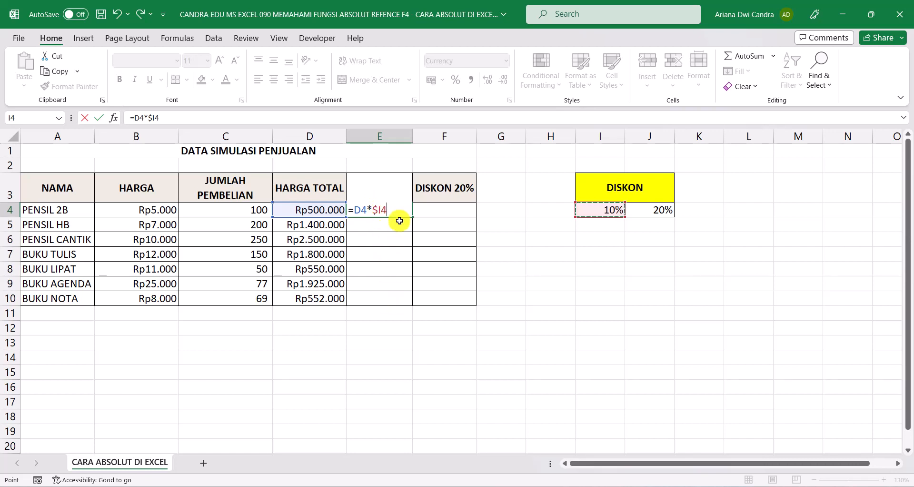
key(F4)
key(F4)
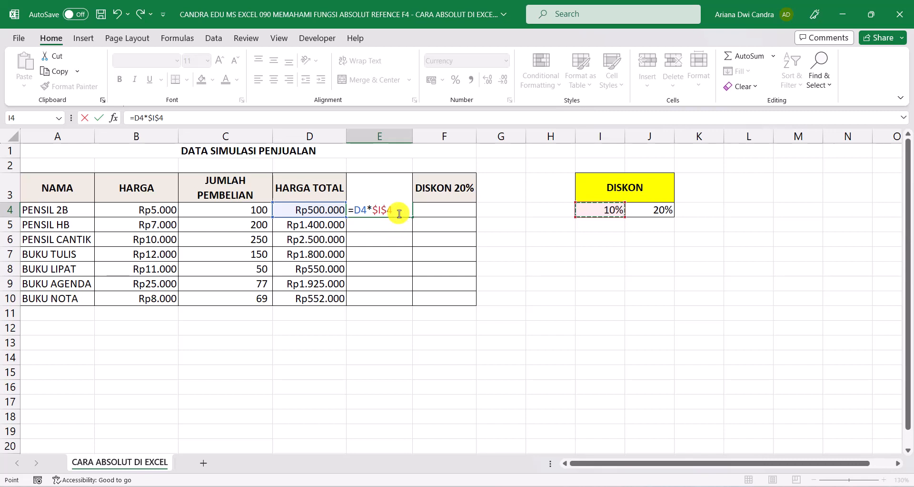
key(Return)
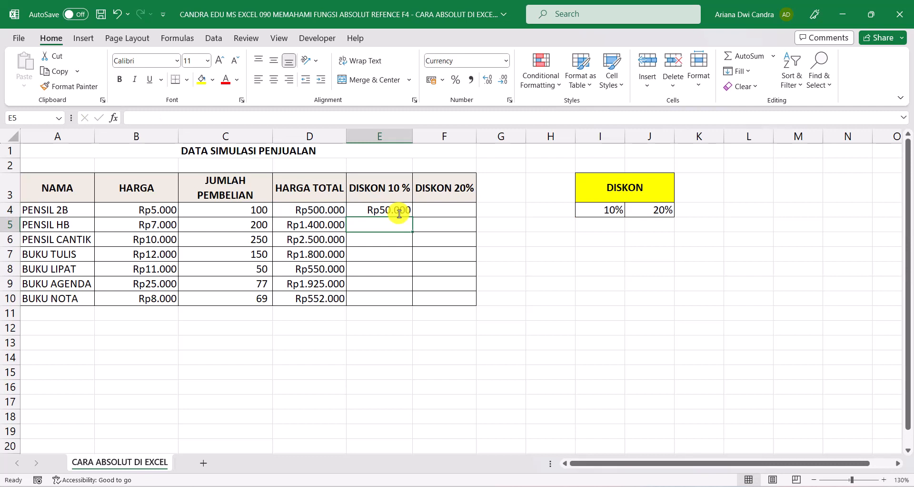
click(399, 212)
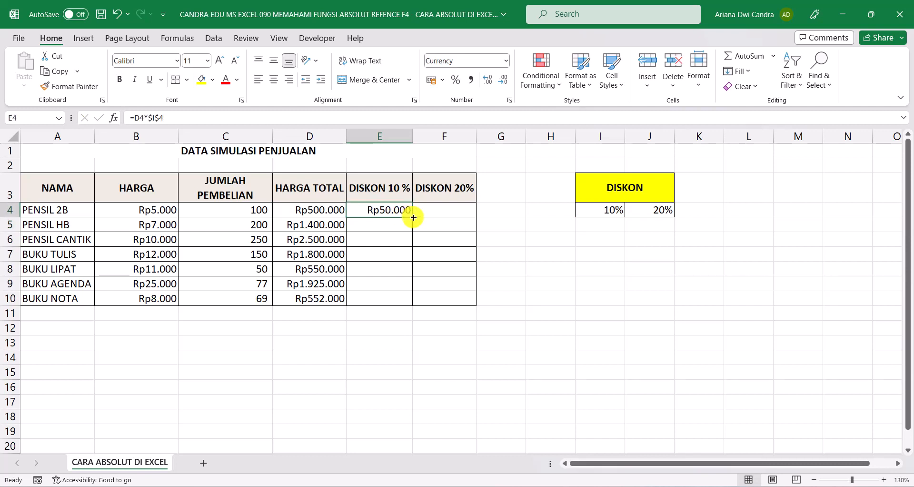
drag(414, 217, 408, 305)
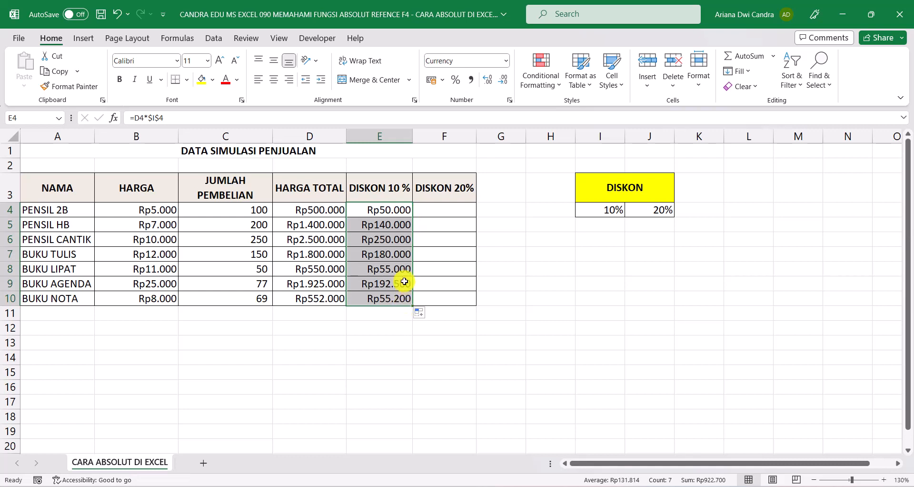
- Examine the references to HARGA TOTAL and the fixed rate cell I4 in the formulas of E5 and E6
click(616, 207)
click(391, 224)
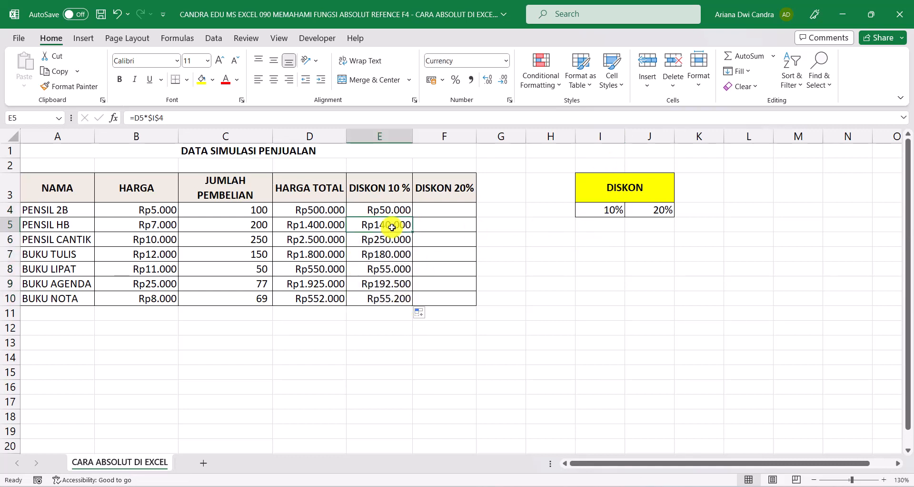
double_click(390, 224)
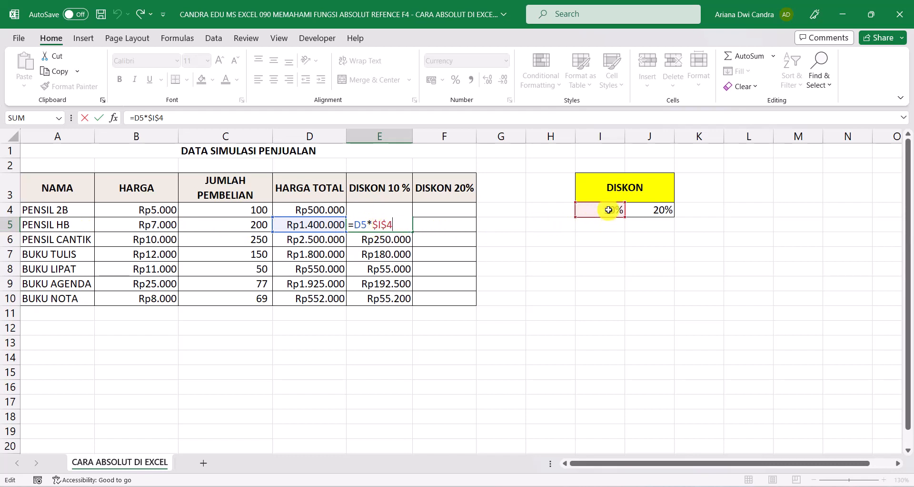
key(Return)
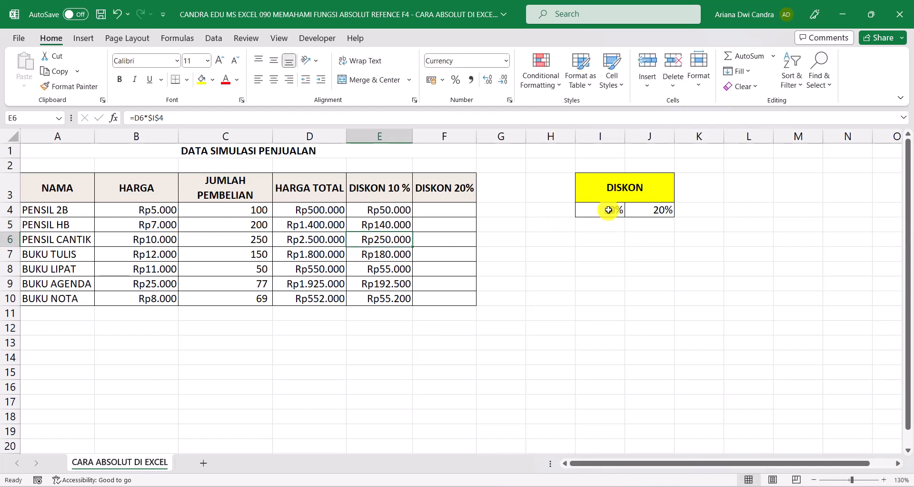
key(F2)
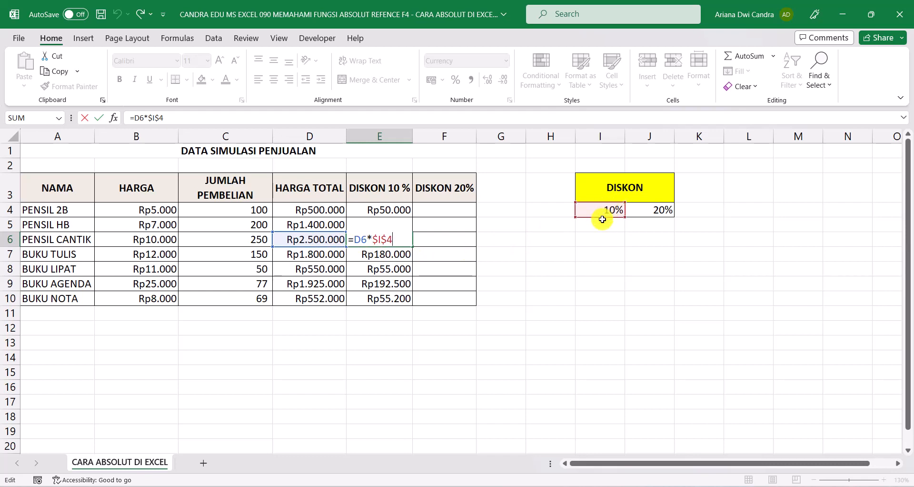
key(Return)
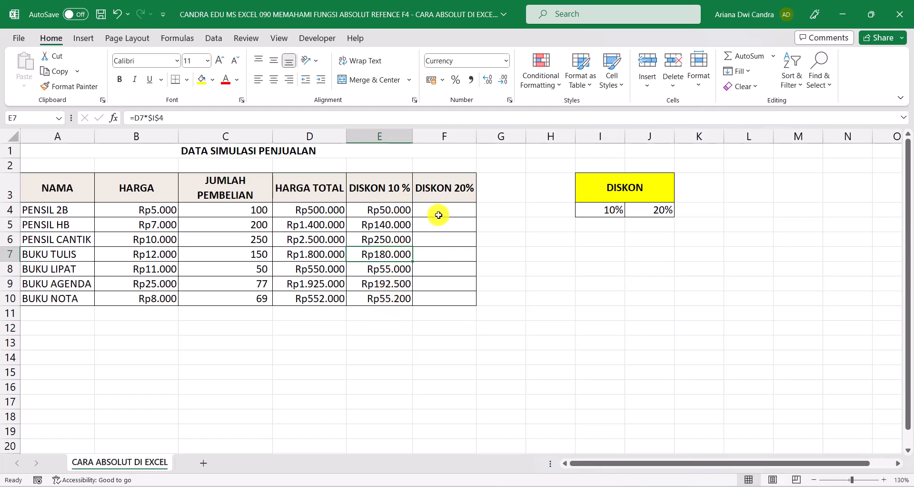
- Try to fill the DISKON 10 % formula from E4 across into the DISKON 20% cell F4
click(404, 210)
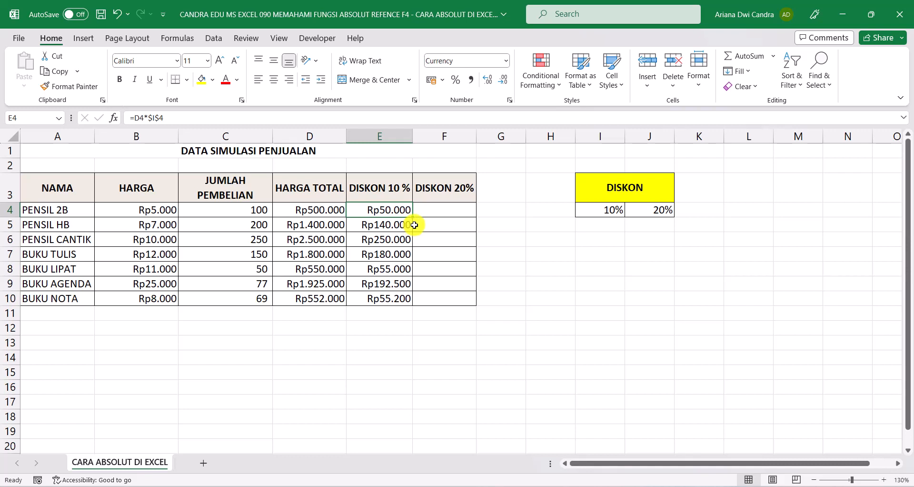
drag(415, 218, 454, 218)
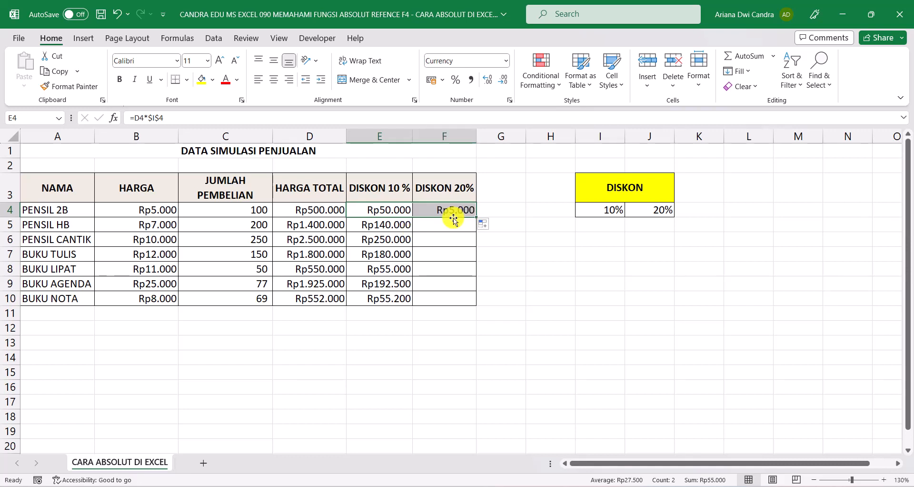
click(457, 213)
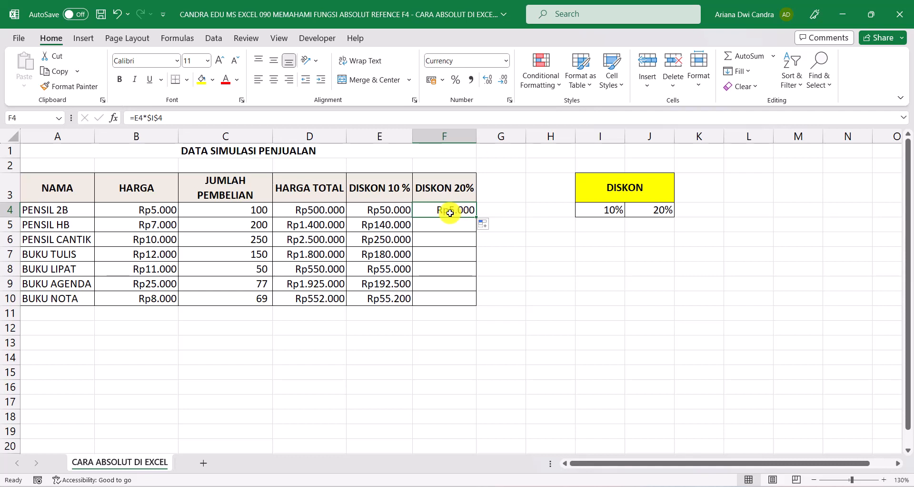
- Examine which cells the formula in F4 refers to, against the HARGA TOTAL cell D4 and the 20% rate cell J4
click(332, 211)
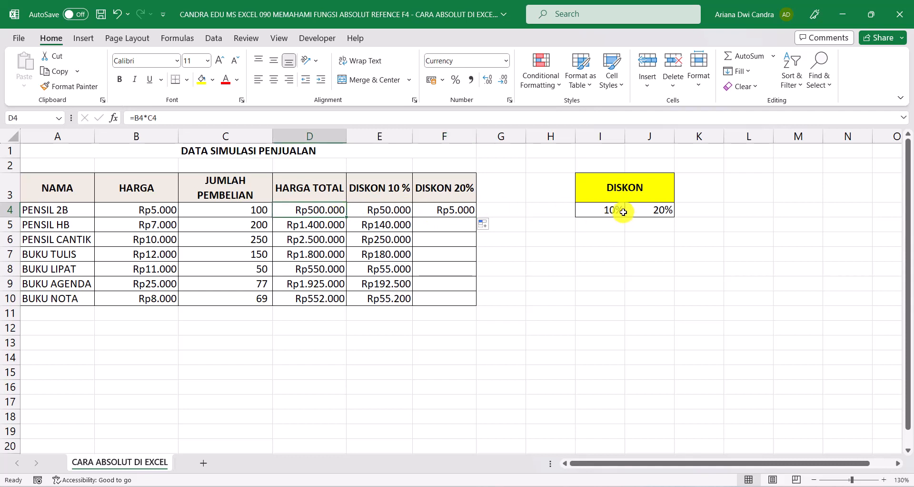
click(668, 211)
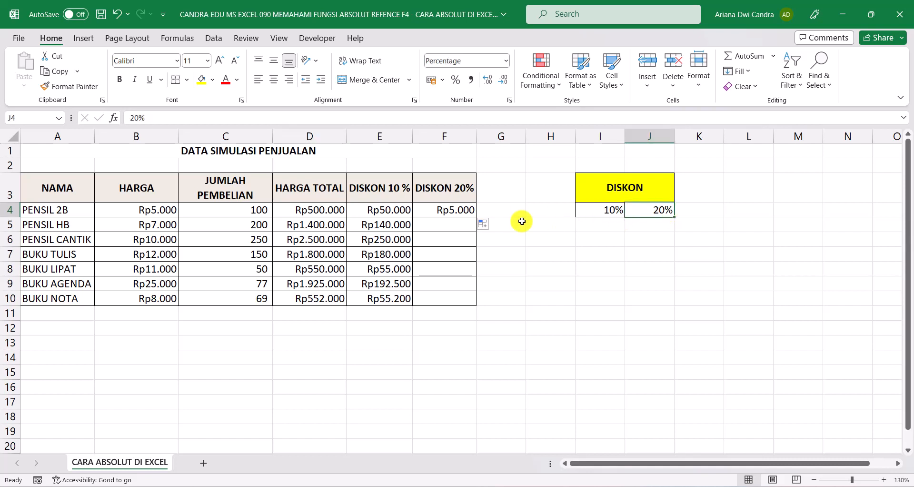
click(470, 210)
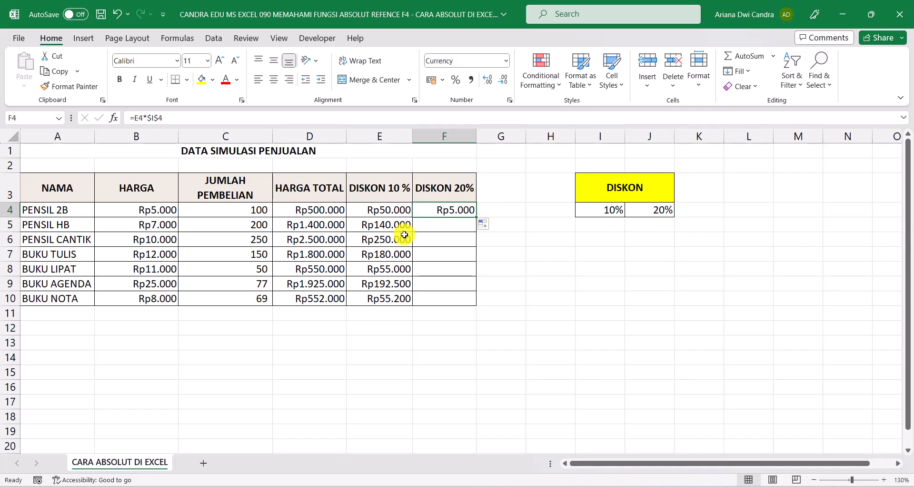
click(399, 211)
click(435, 212)
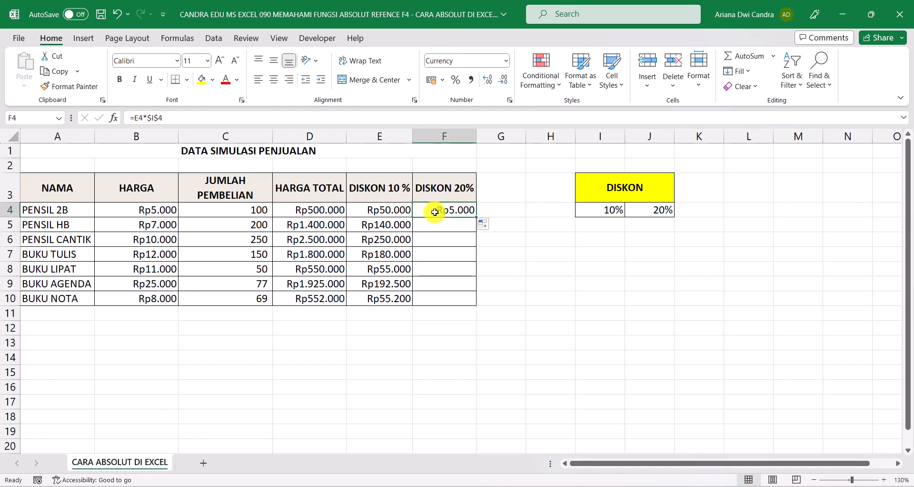
double_click(435, 212)
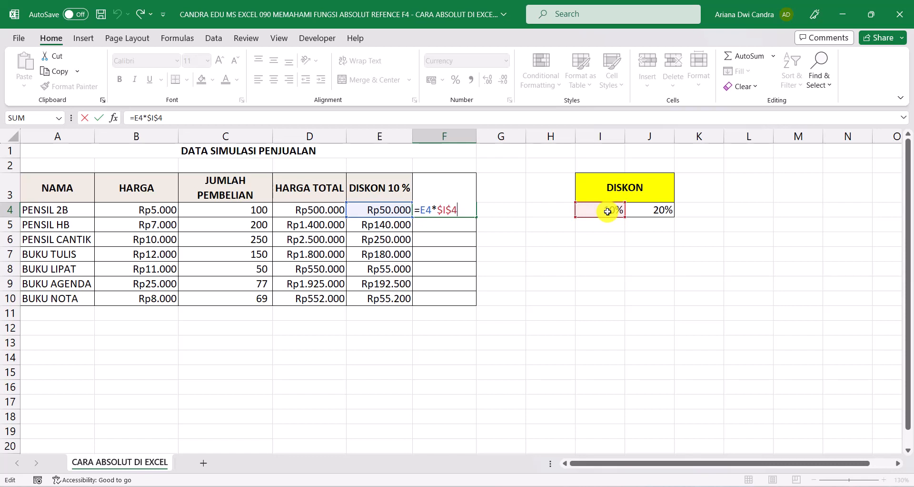
key(Return)
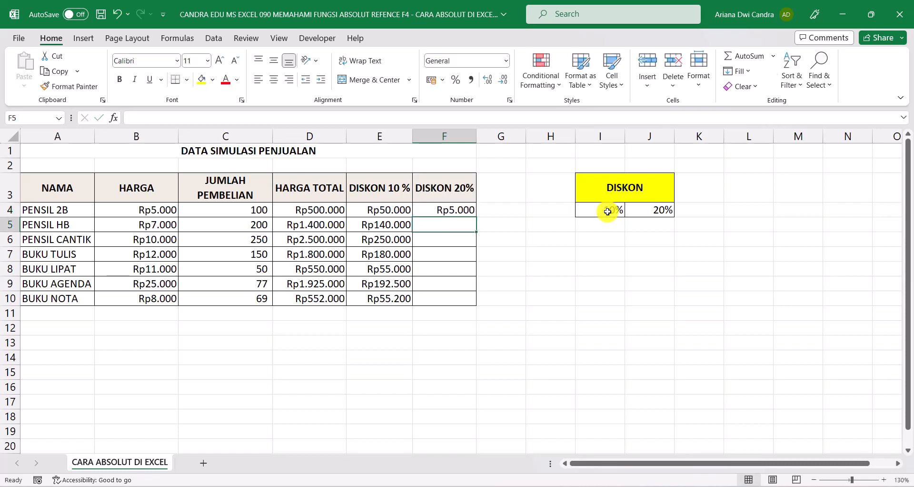
- Compare the formulas in D4, E4 and F4 to see how the reference shifts across the columns
key(Up)
key(Left)
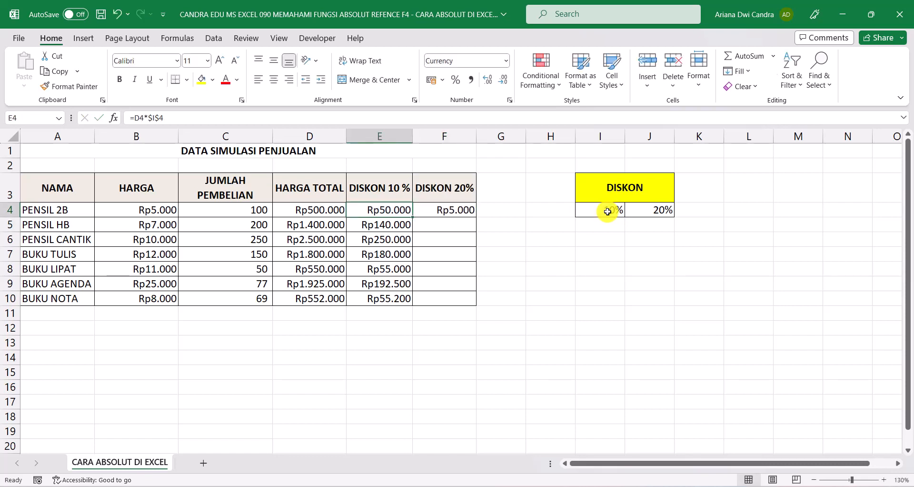
key(Right)
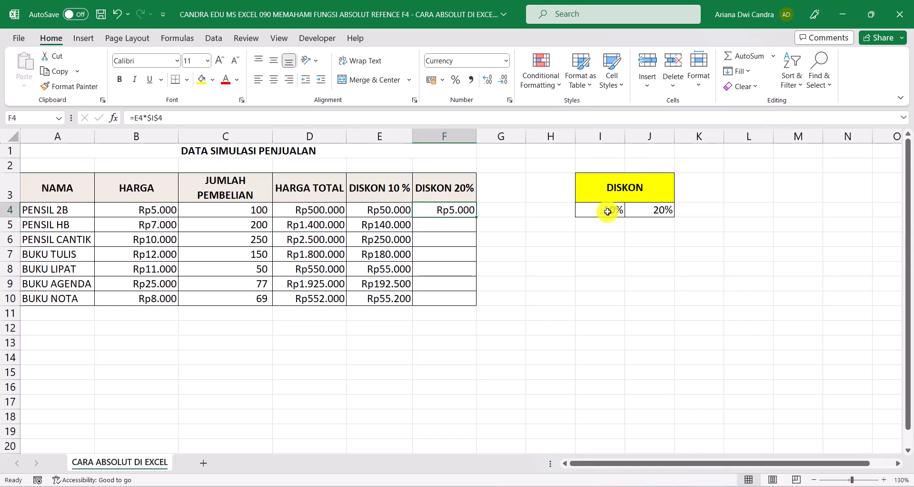
key(Left)
key(Left)
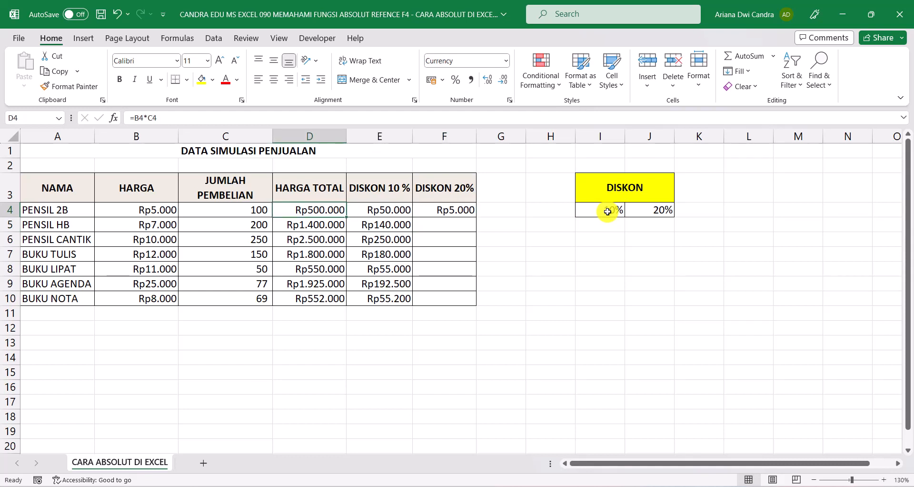
key(Right)
key(Right)
key(Left)
key(Left)
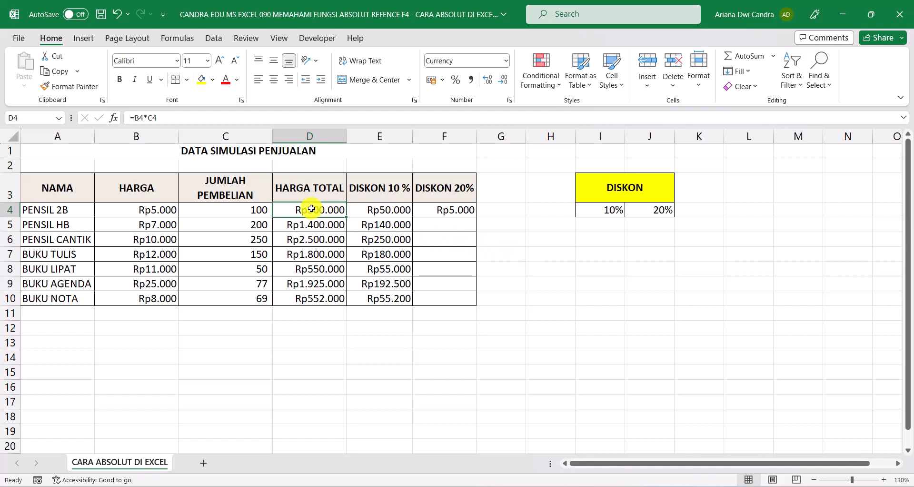
click(368, 210)
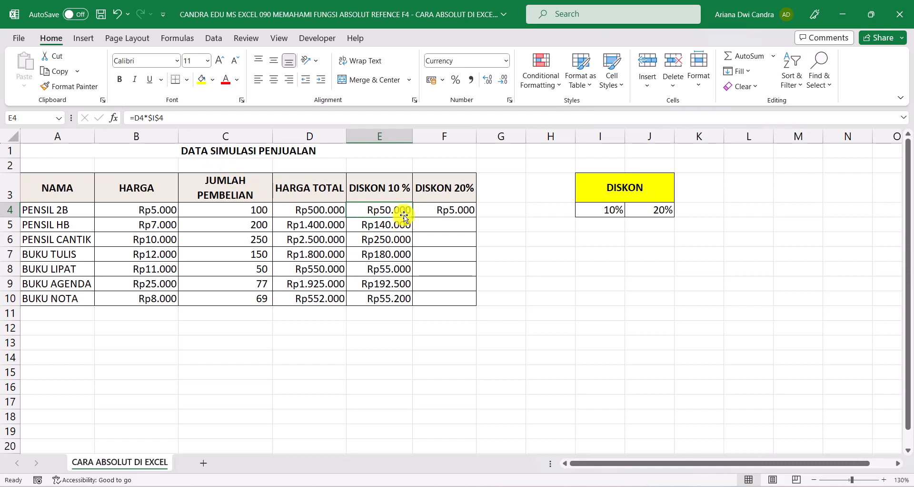
- Clear the DISKON 20% formula in F4 and the DISKON 10 % formulas in E5:E10
click(444, 213)
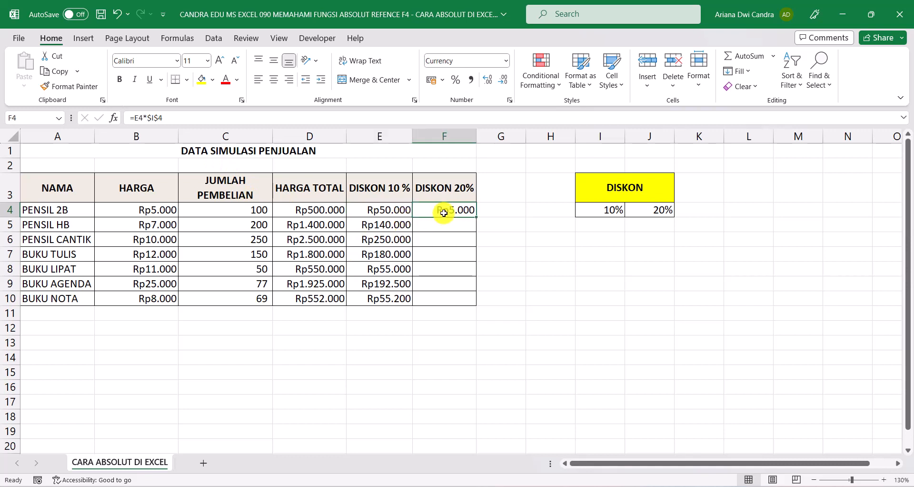
key(Delete)
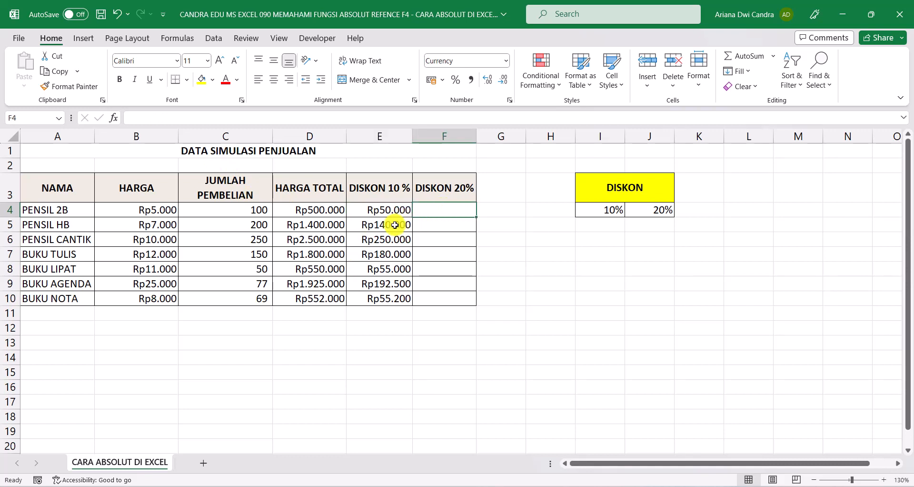
drag(384, 224, 392, 302)
key(Delete)
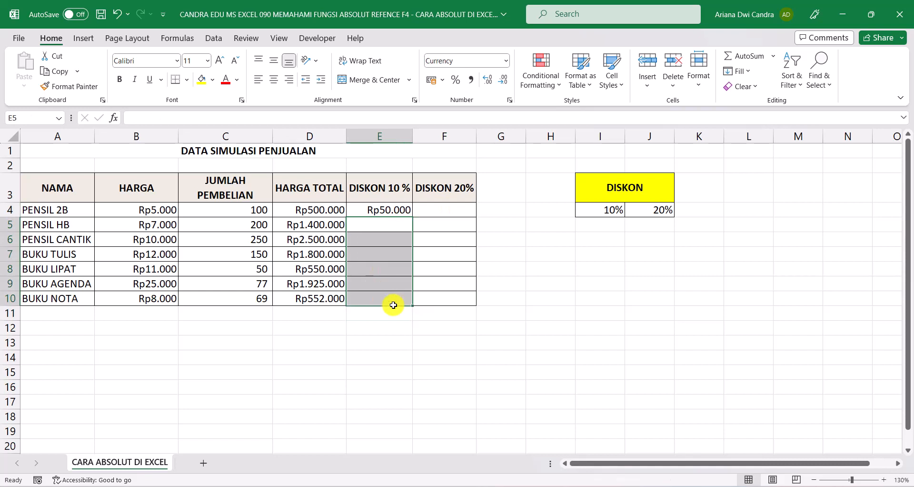
- Replace the DISKON 10 % formula in E4 with =$D4*I$4, locking the column of HARGA TOTAL and the row of the rate
click(401, 213)
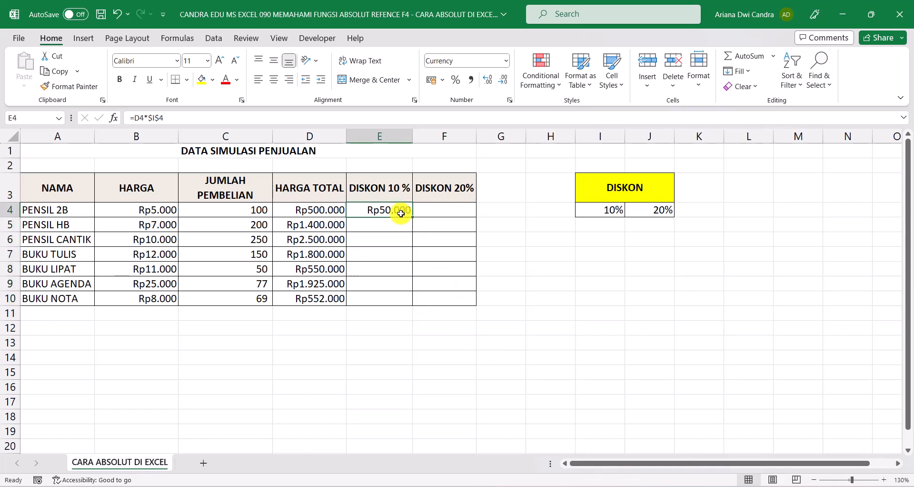
text(=)
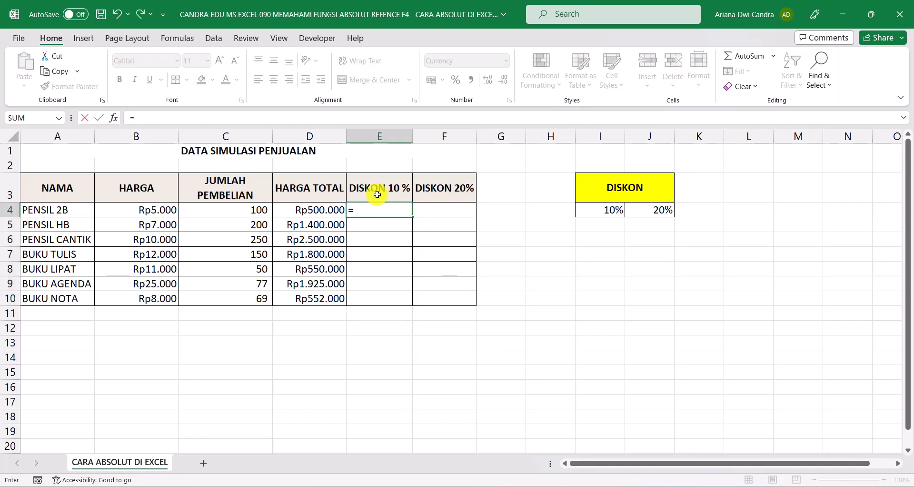
click(310, 213)
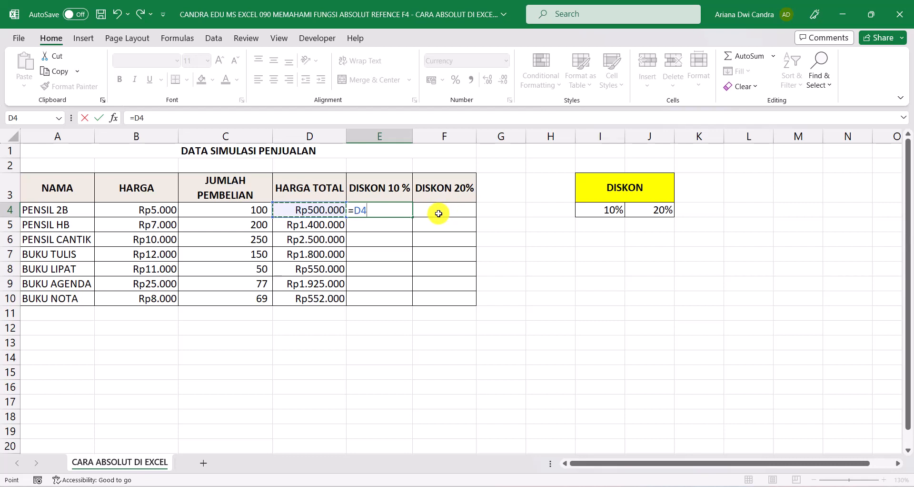
key(F4)
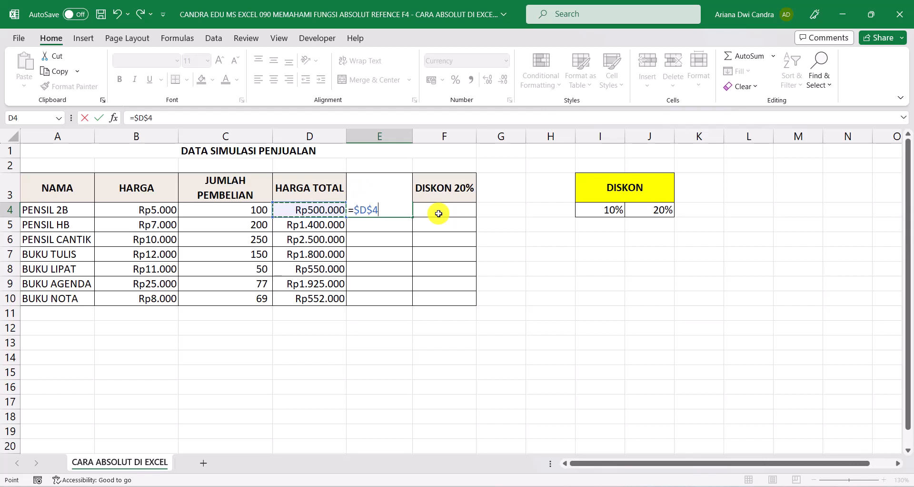
key(F4)
key(F4)
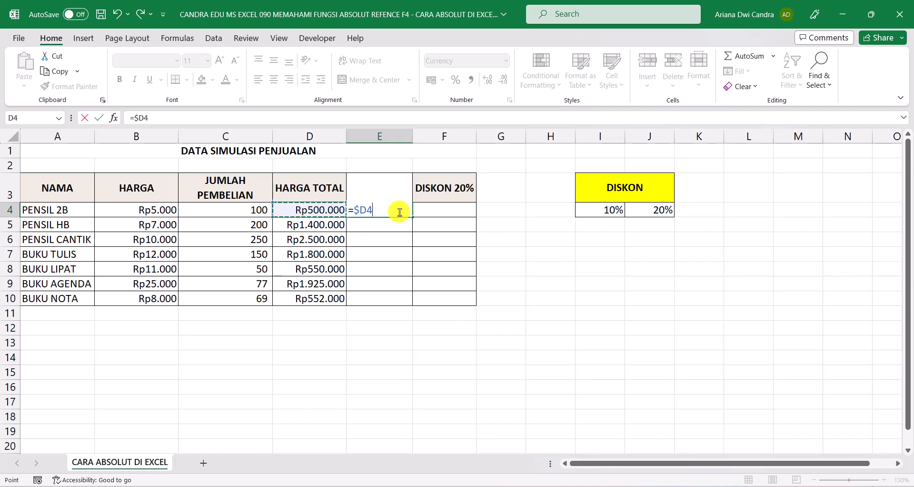
text(*)
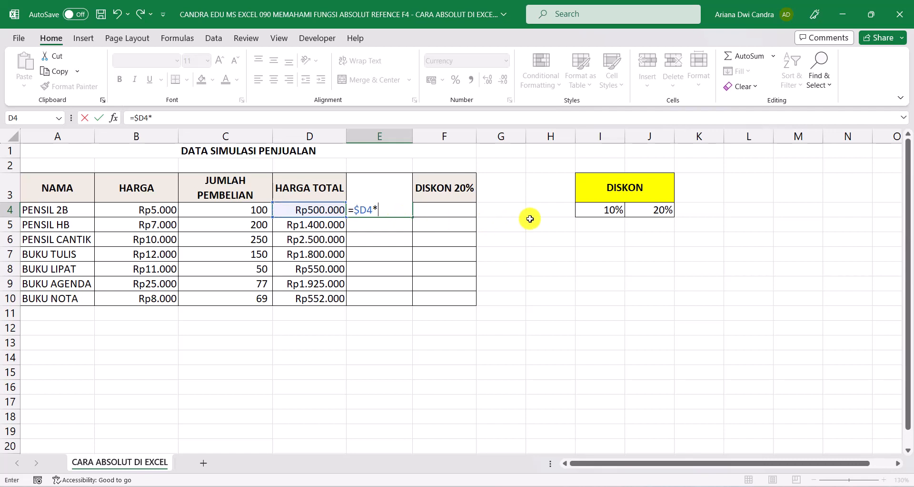
click(606, 210)
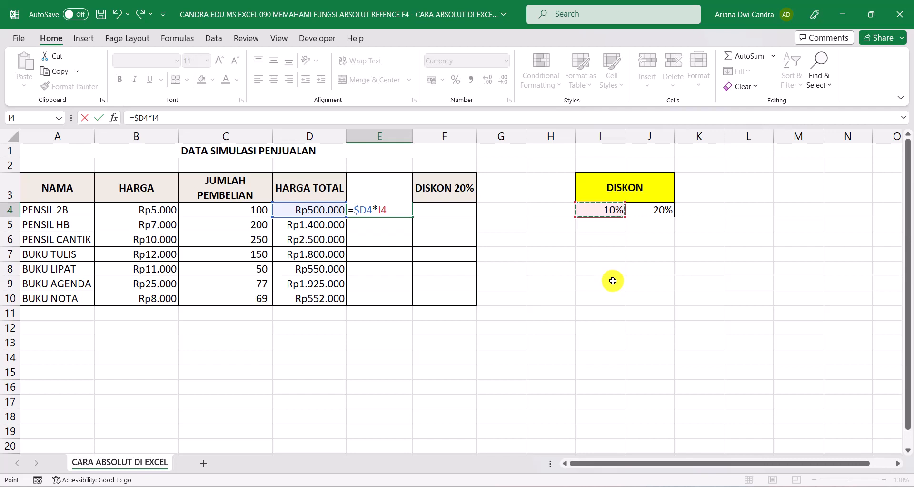
key(F4)
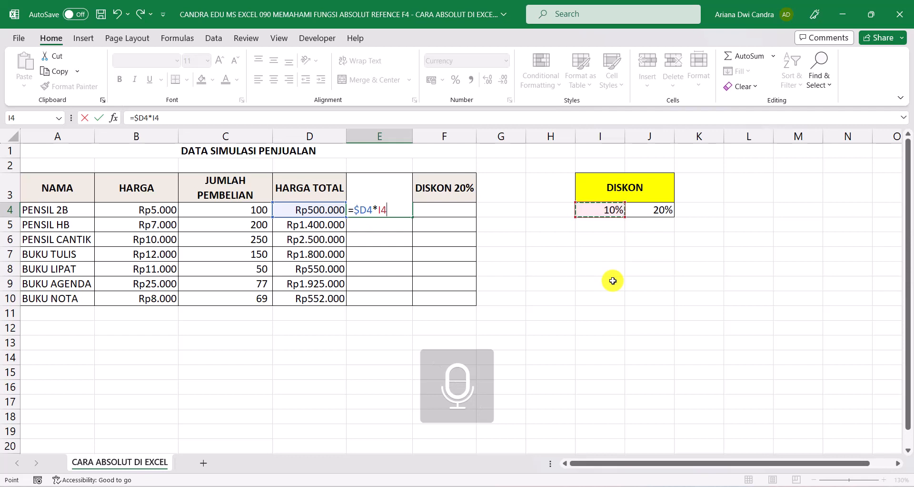
key(F4)
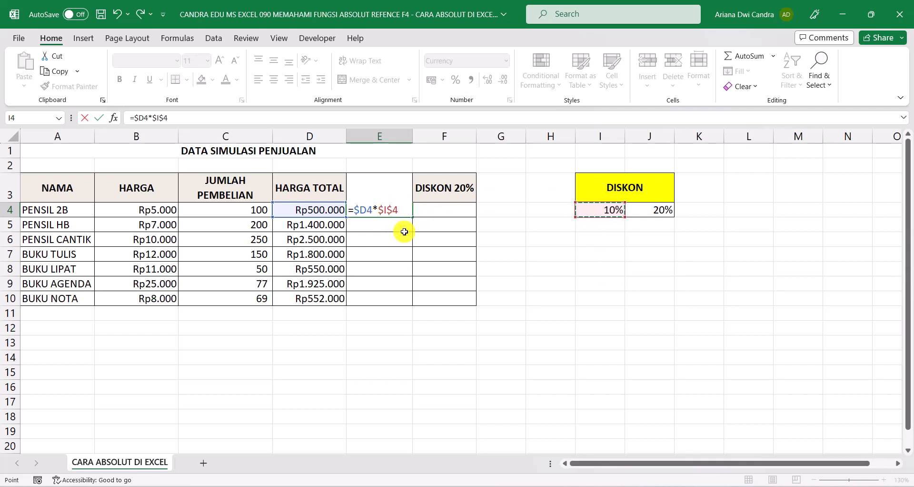
key(F4)
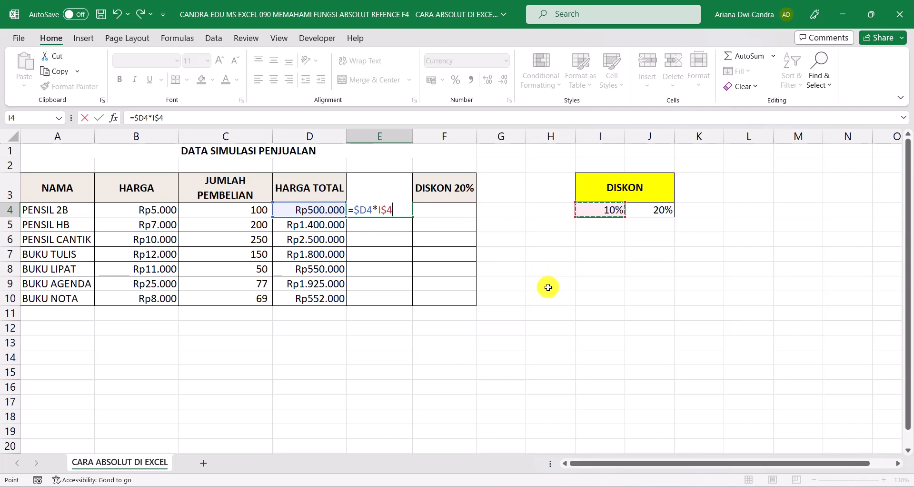
key(Return)
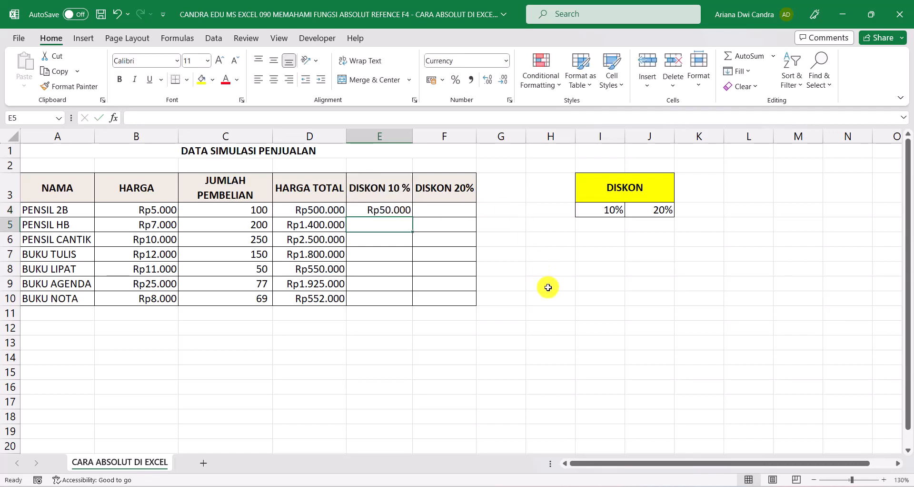
- Copy the mixed-reference formula from E4 to the whole DISKON 10 % and DISKON 20% range E4:F10
click(404, 210)
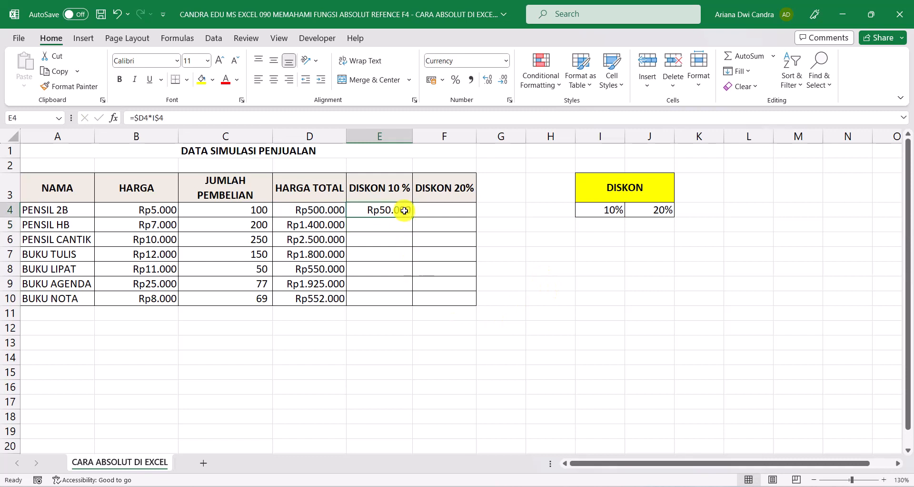
key(ctrl+c)
drag(405, 211, 451, 296)
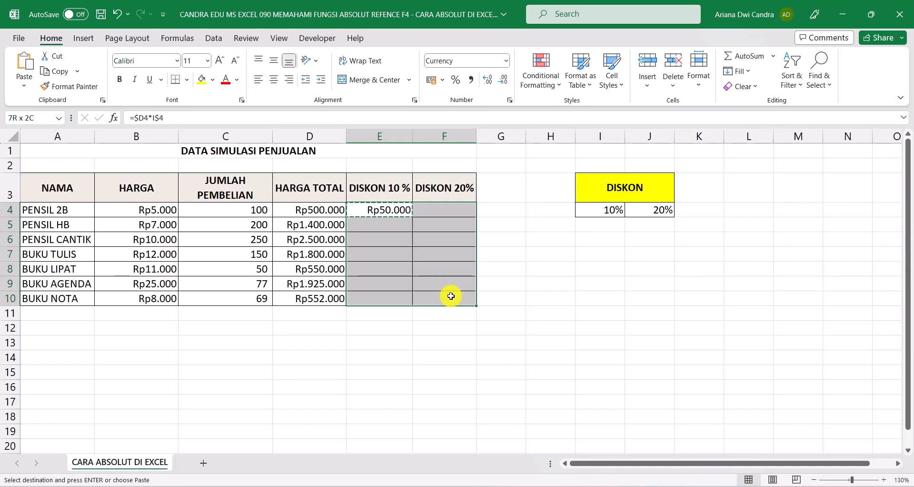
key(ctrl+v)
- Examine which HARGA TOTAL and discount rate cells the formulas in E9 and F10 refer to
click(451, 296)
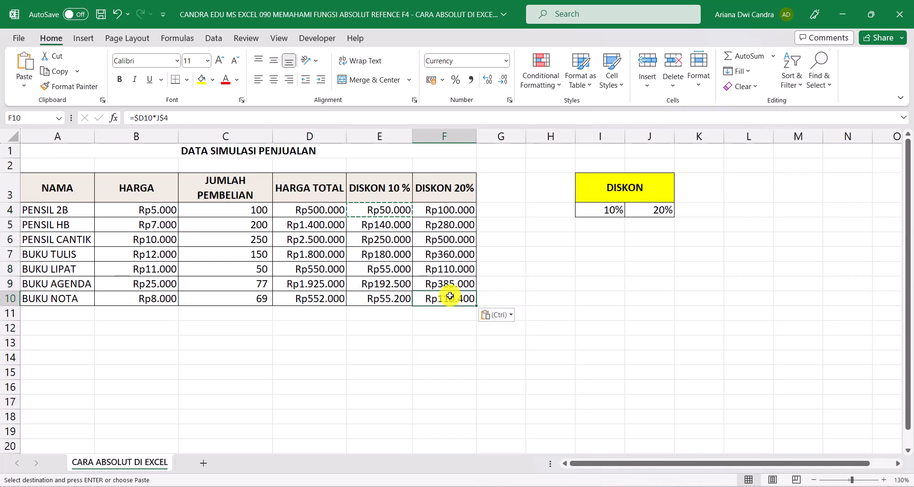
click(395, 282)
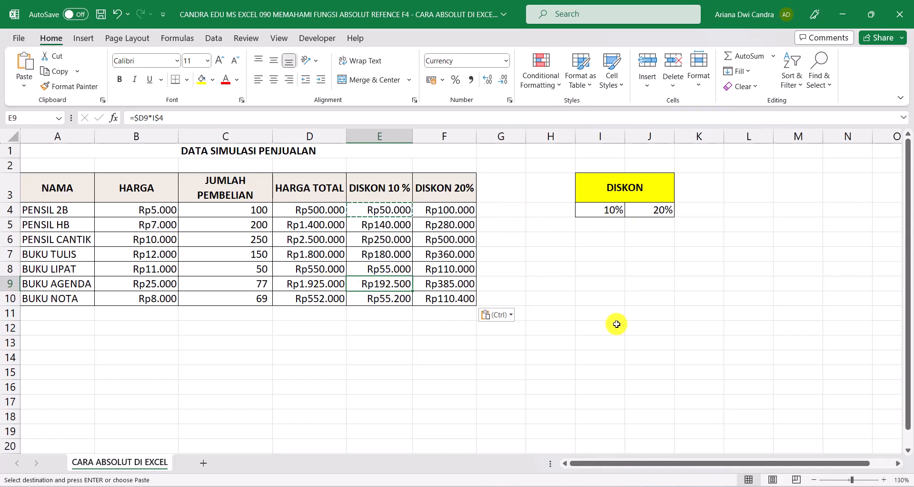
key(F2)
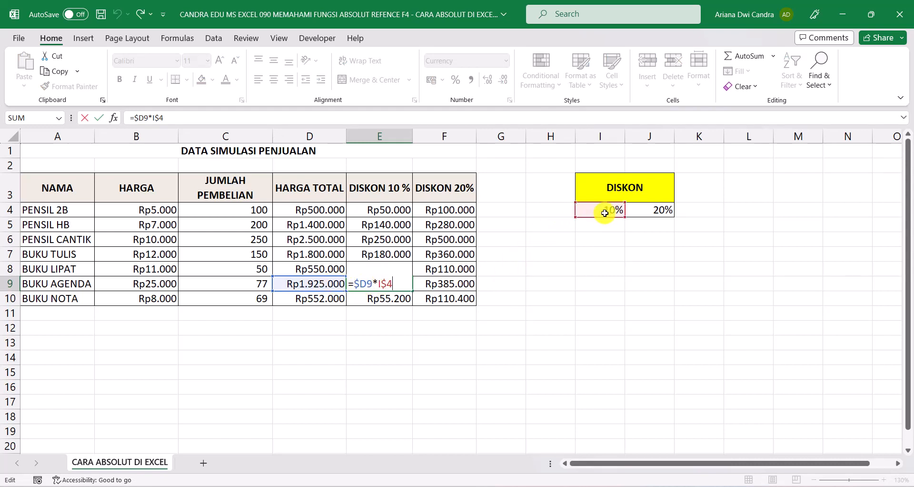
key(Return)
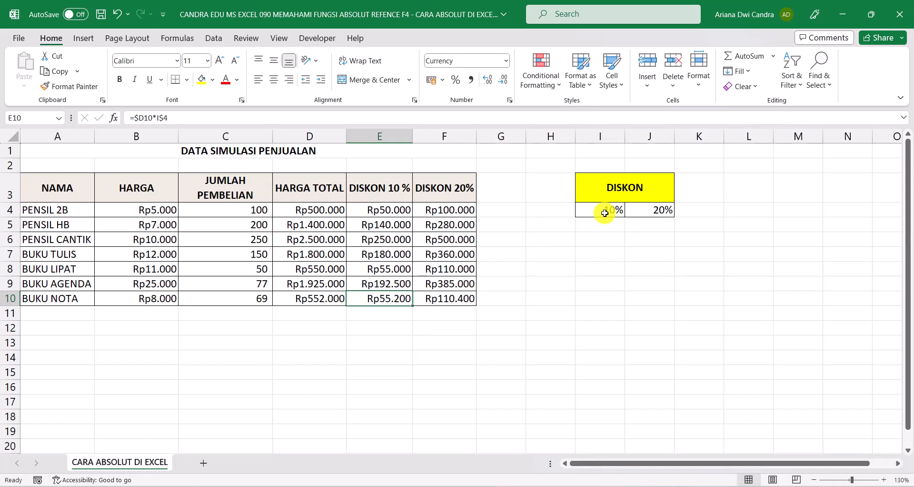
key(Right)
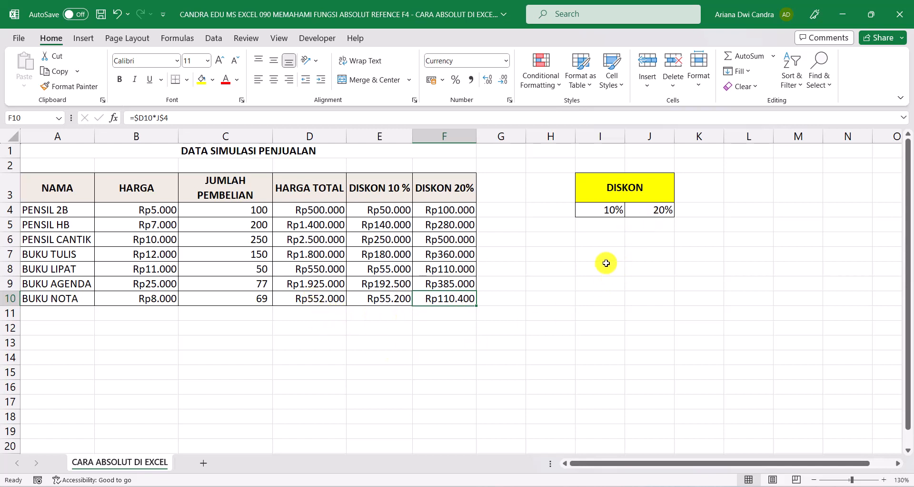
key(F2)
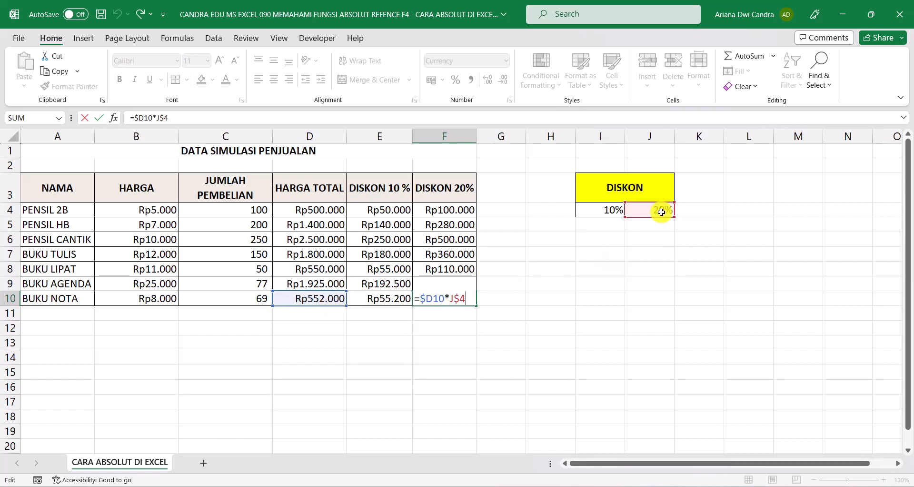
key(Return)
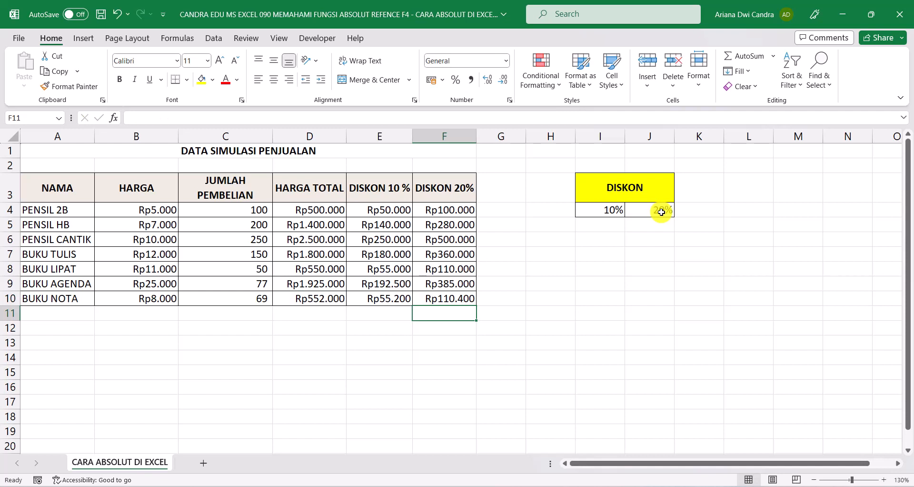